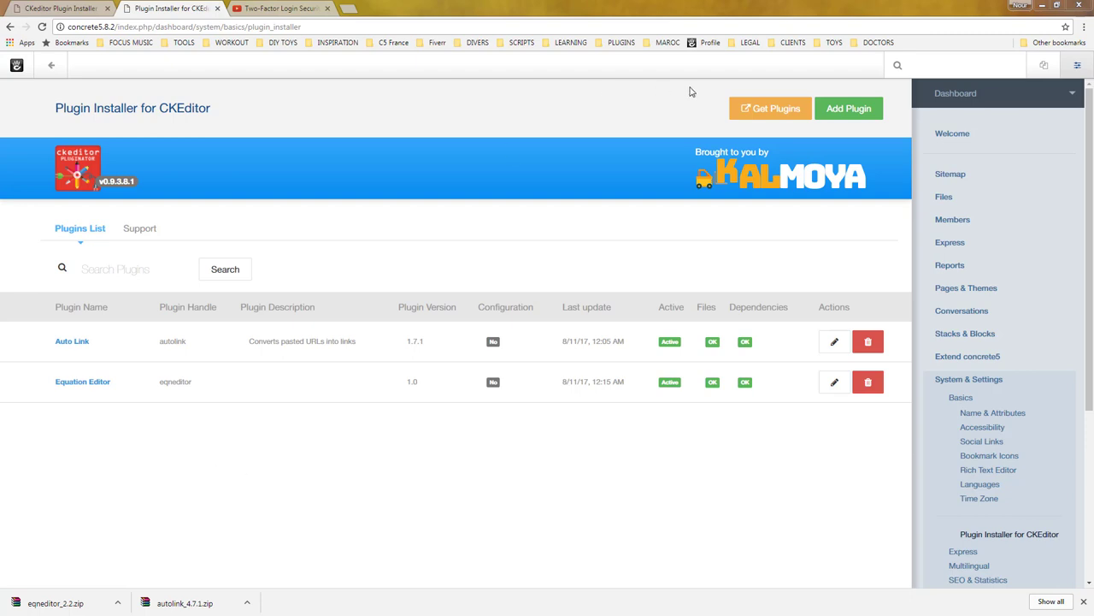
Step: Open the CKEditor plugin repository in a separate page and start adding a new plugin in the Plugin Installer
{"action": "left_click", "coordinate": [775, 109]}
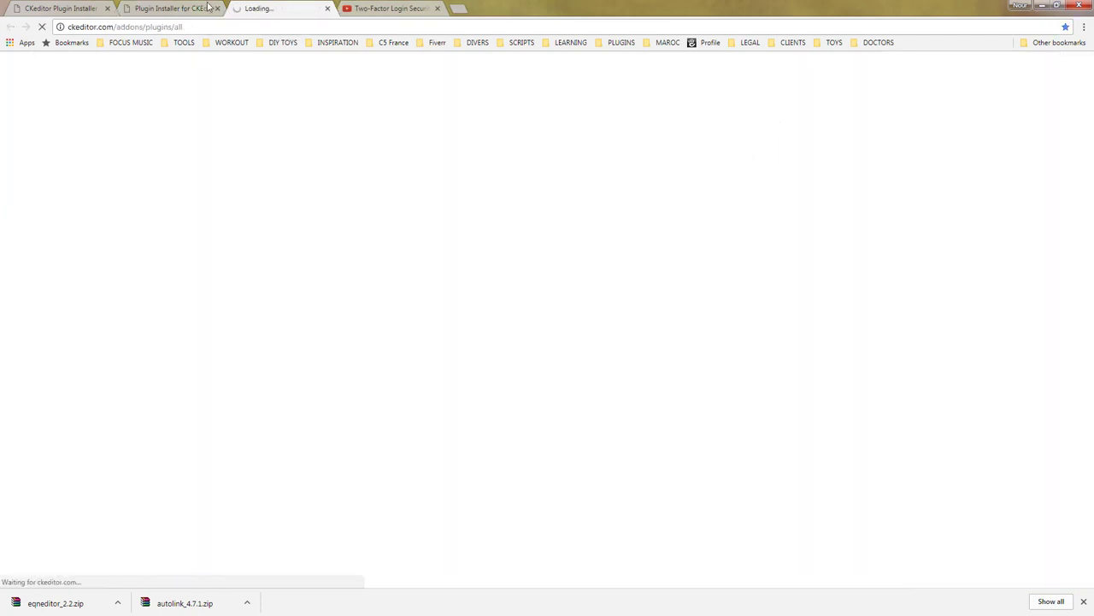
{"action": "left_click", "coordinate": [177, 7]}
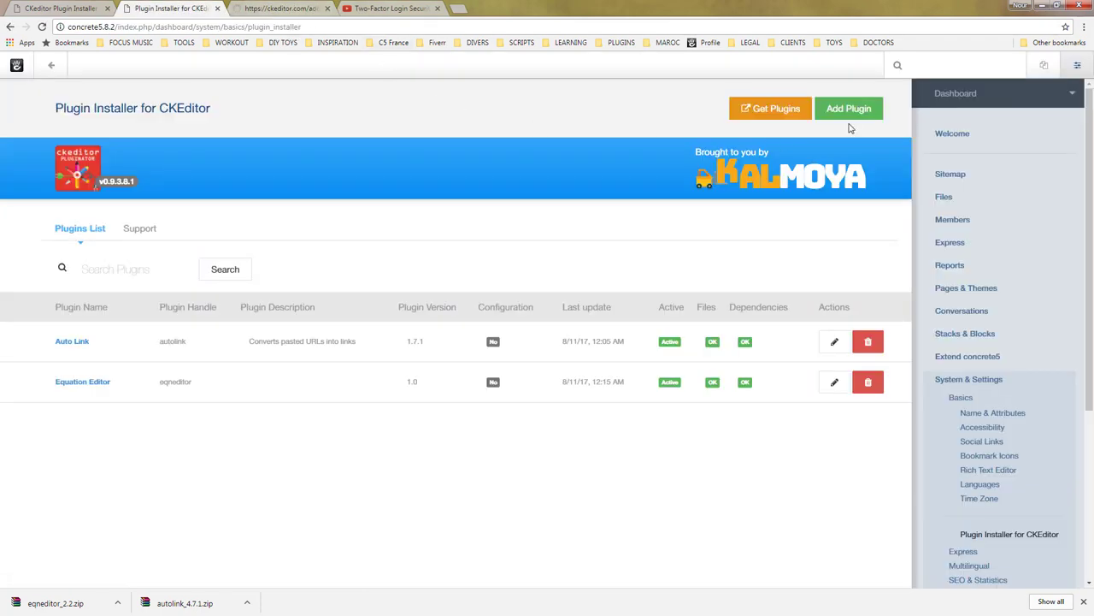
{"action": "left_click", "coordinate": [853, 115]}
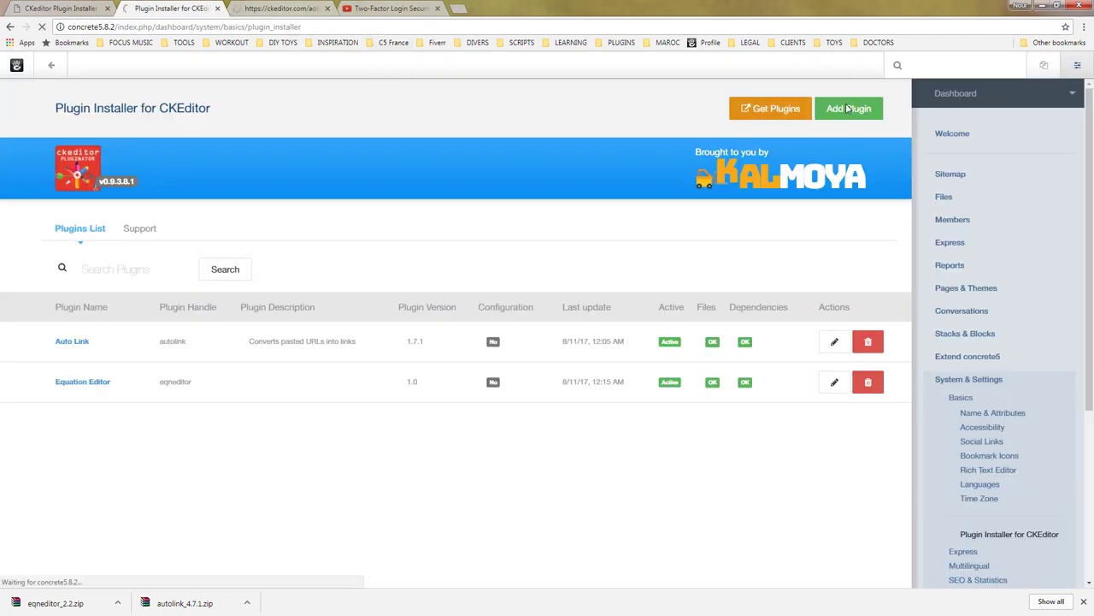
Step: Search the CKEditor add-ons repository for "autoembed" and open the Auto Embed plugin page
{"action": "left_click", "coordinate": [274, 10]}
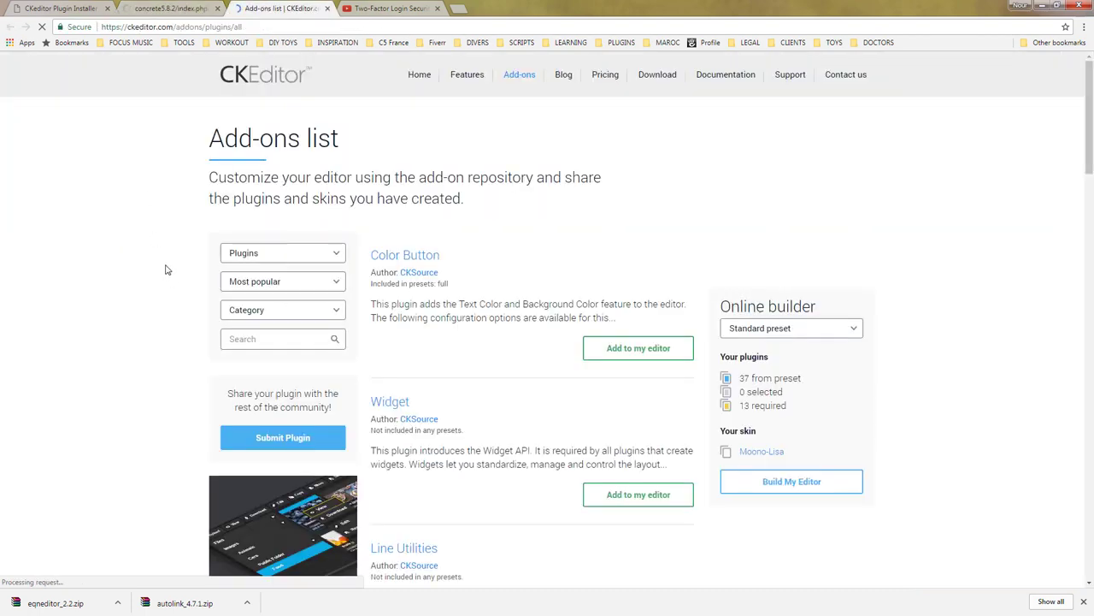
{"action": "left_click", "coordinate": [253, 339]}
{"action": "type", "text": "autoembed"}
{"action": "key", "text": "Return"}
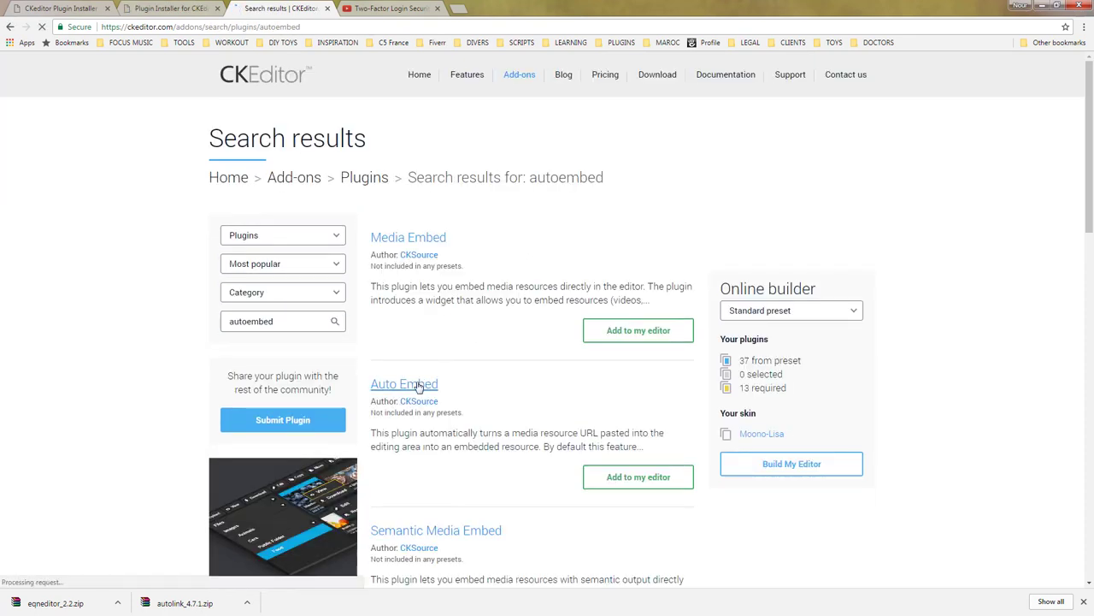
{"action": "left_click", "coordinate": [421, 384]}
Step: Download the Auto Embed plugin as autoembed_4.7.1.zip to the desktop and dismiss the installation instructions
{"action": "scroll", "coordinate": [486, 306], "scroll_direction": "down", "scroll_amount": 2}
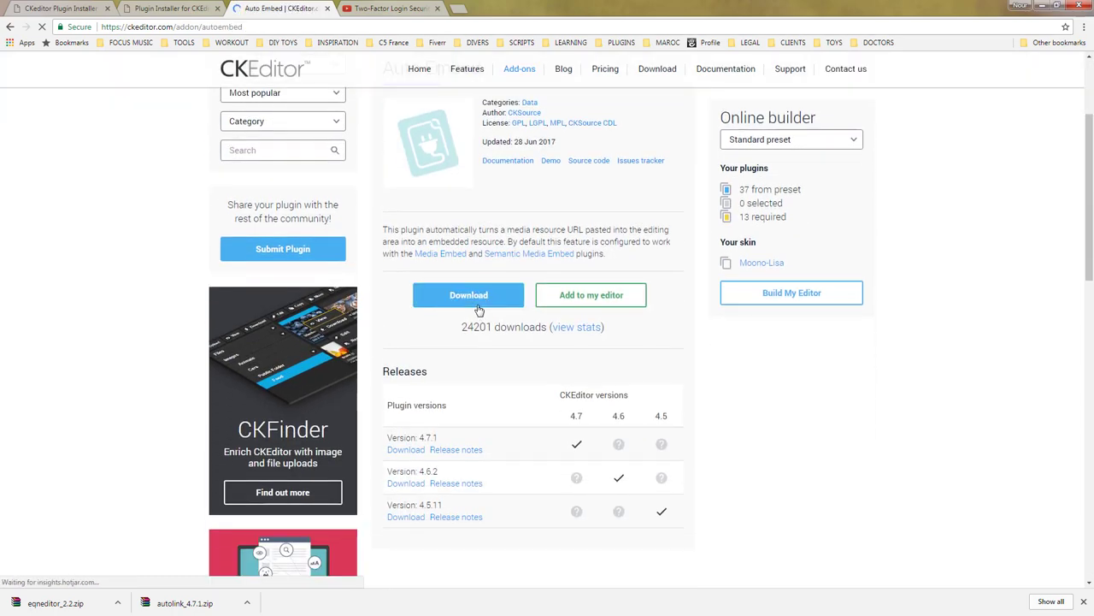
{"action": "left_click", "coordinate": [478, 305]}
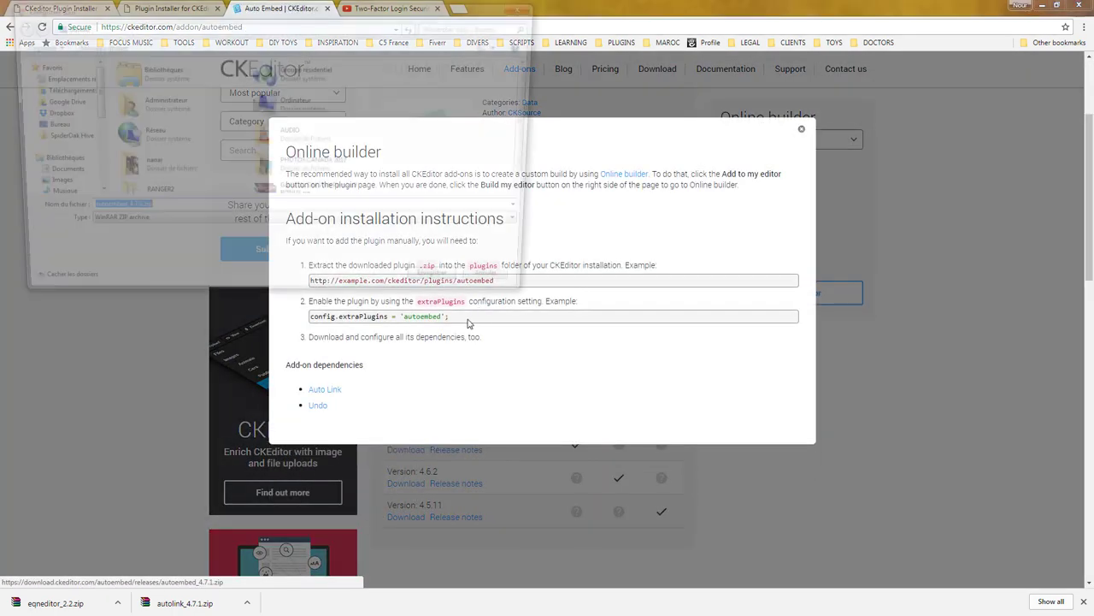
{"action": "key", "text": "Return"}
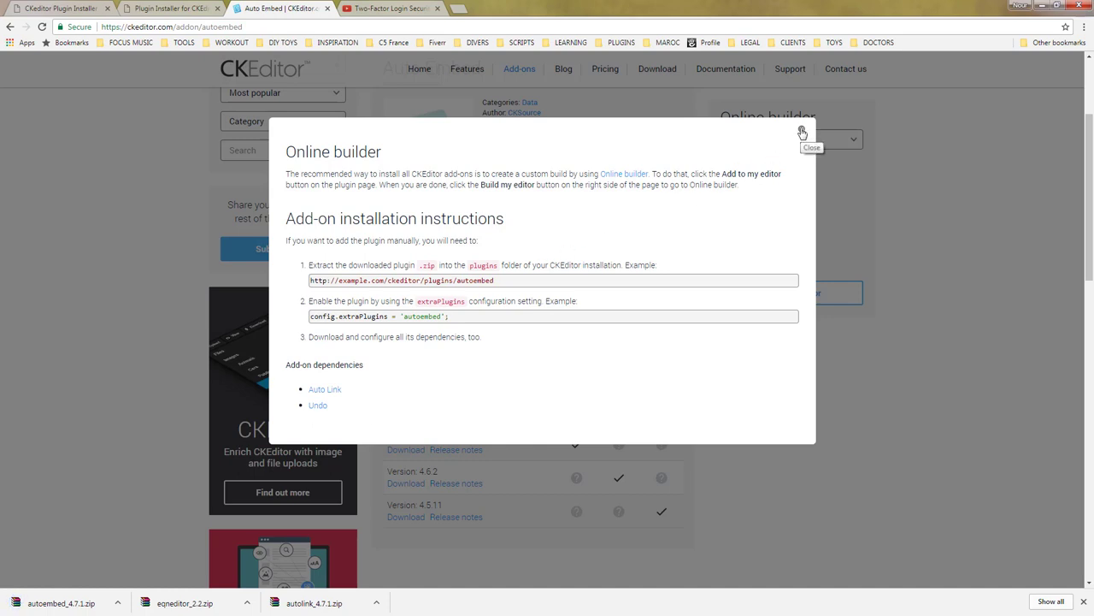
{"action": "left_click", "coordinate": [802, 132]}
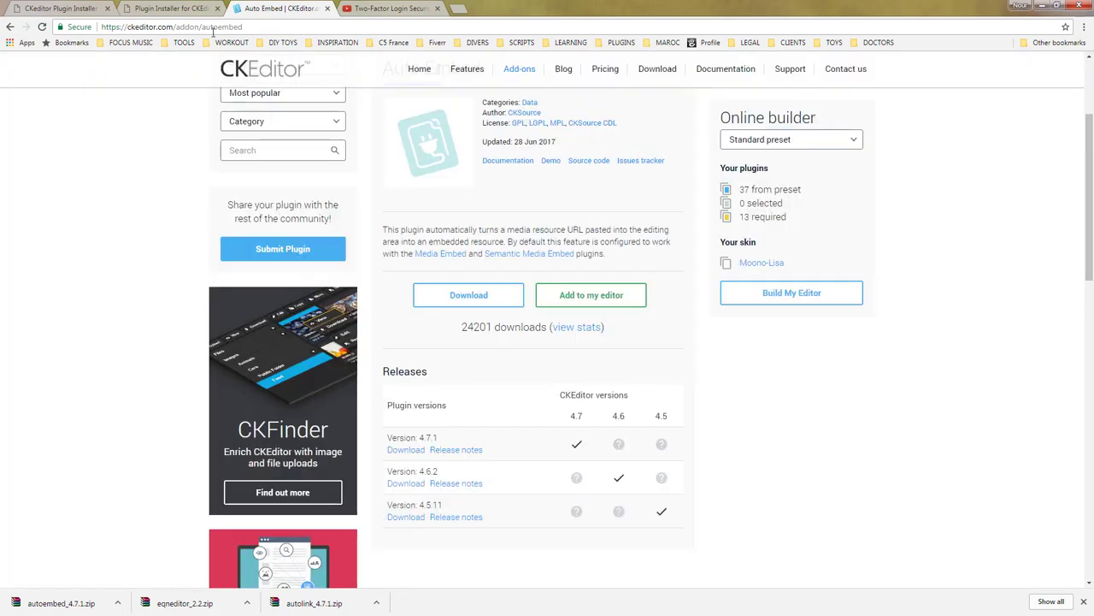
Step: Upload autoembed_4.7.1.zip from the desktop to the Plugin Installer's Add Plugin form
{"action": "key", "text": "ctrl+shift+Tab"}
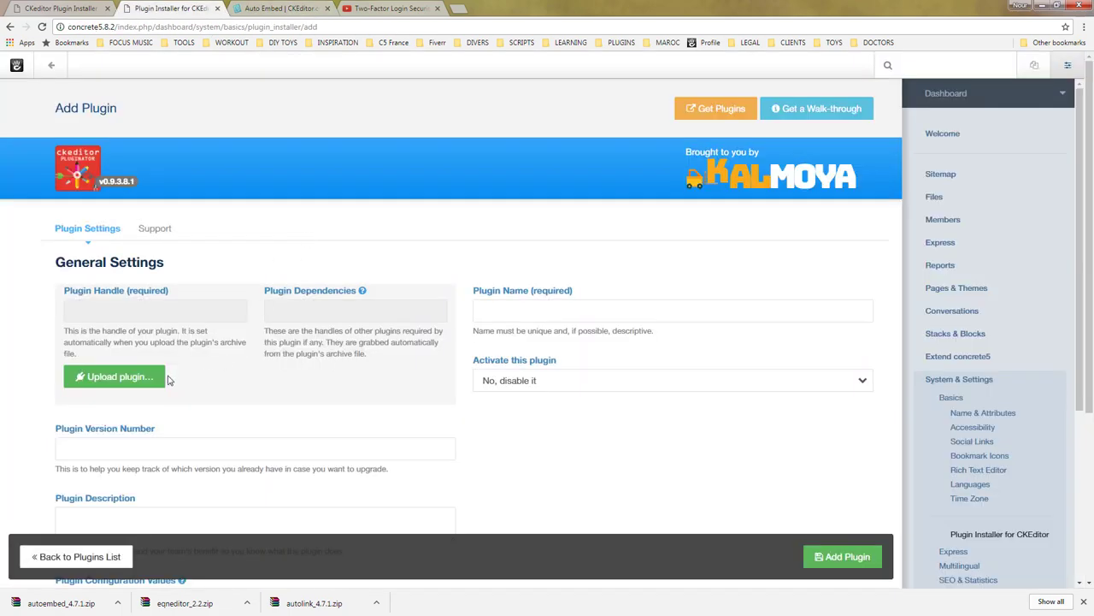
{"action": "left_click", "coordinate": [113, 376]}
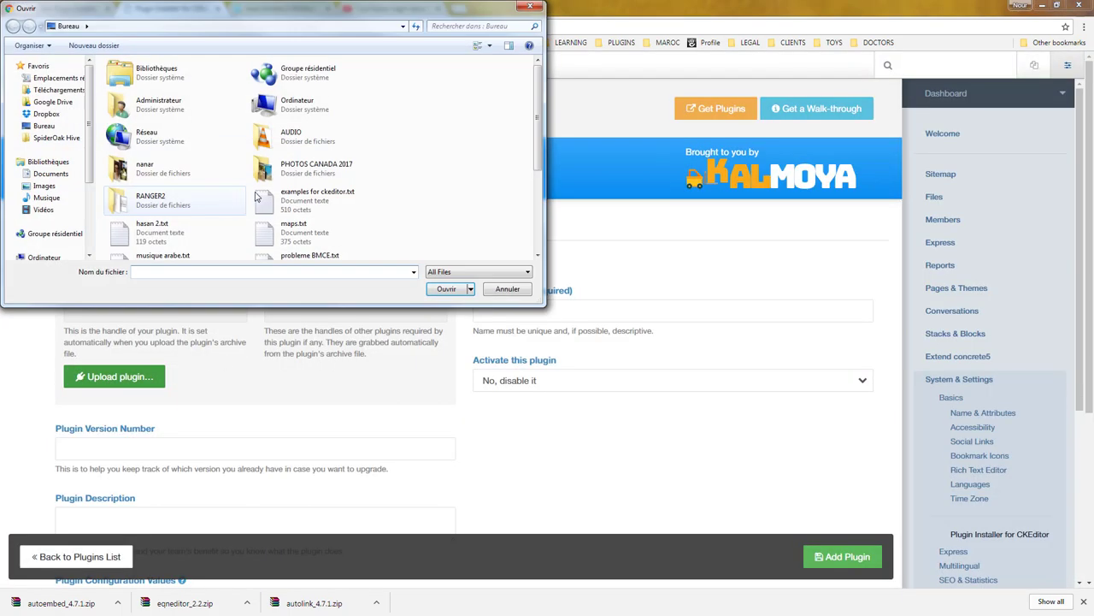
{"action": "left_click_drag", "start_coordinate": [539, 93], "coordinate": [527, 252]}
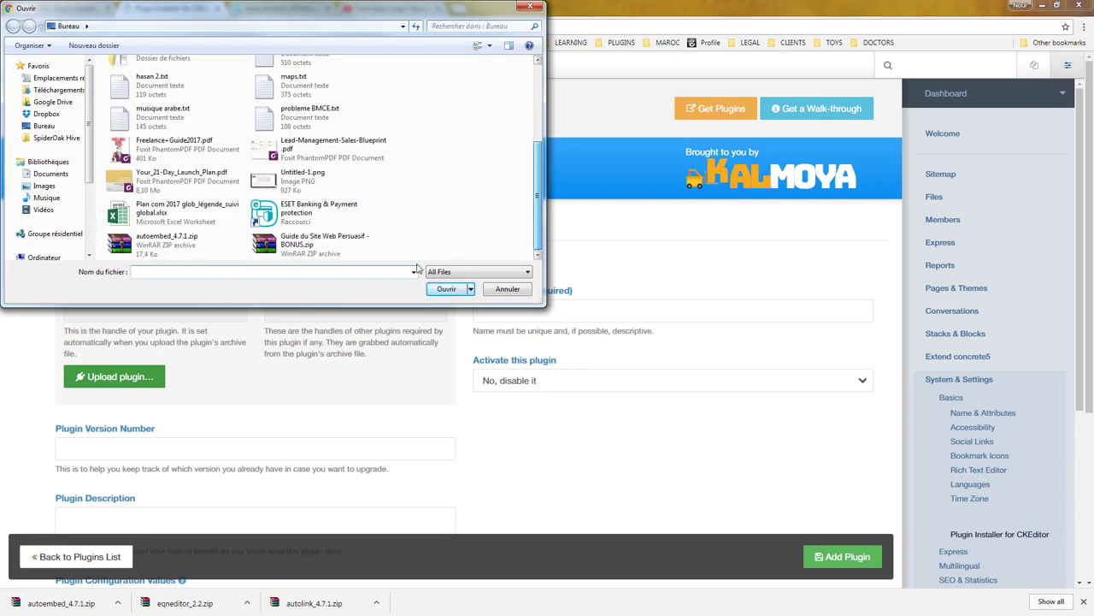
{"action": "double_click", "coordinate": [145, 241]}
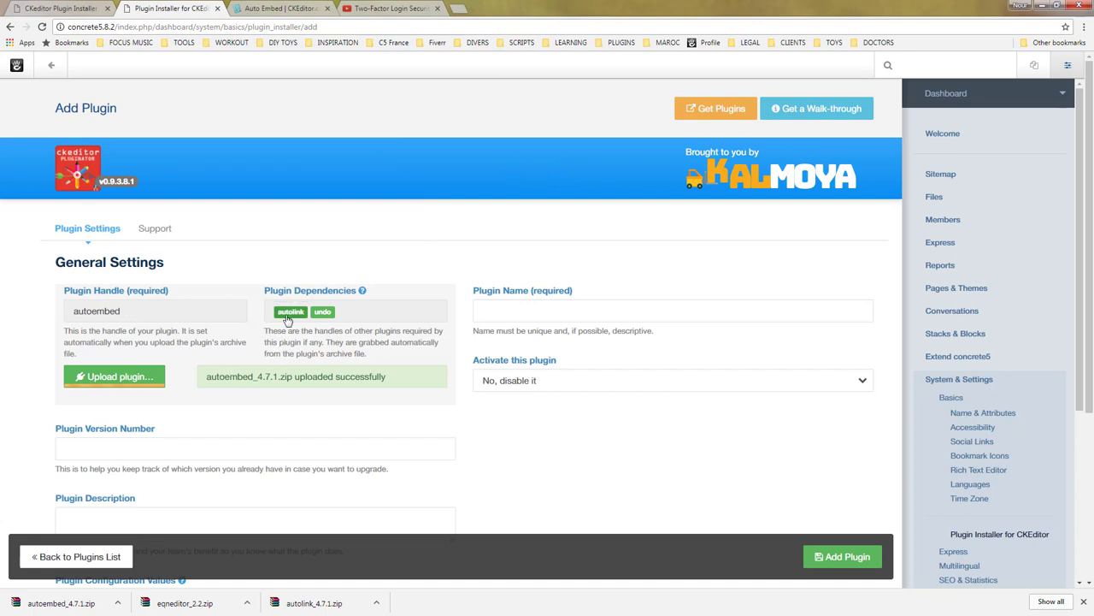
{"action": "mouse_move", "coordinate": [288, 318]}
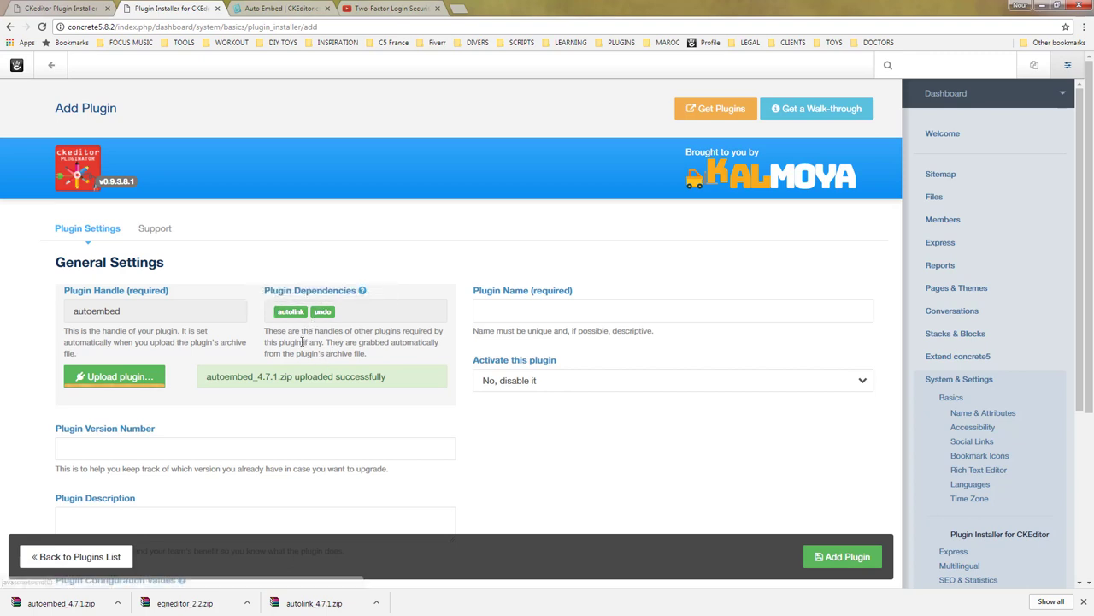
Step: Name the uploaded autoembed plugin "Auto embed"
{"action": "left_click", "coordinate": [533, 310]}
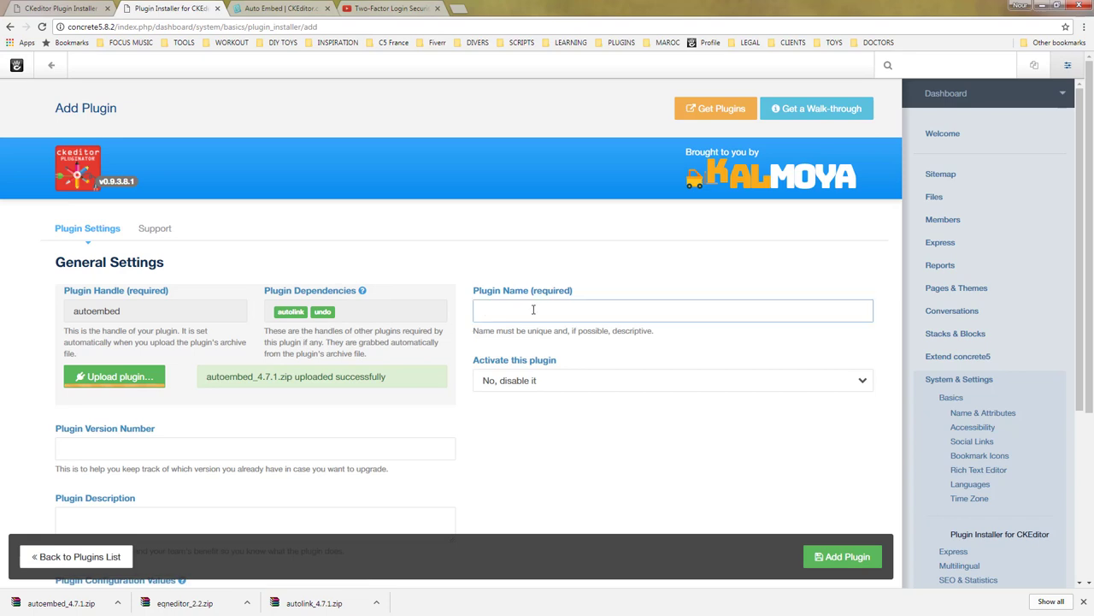
{"action": "type", "text": "Auto embed"}
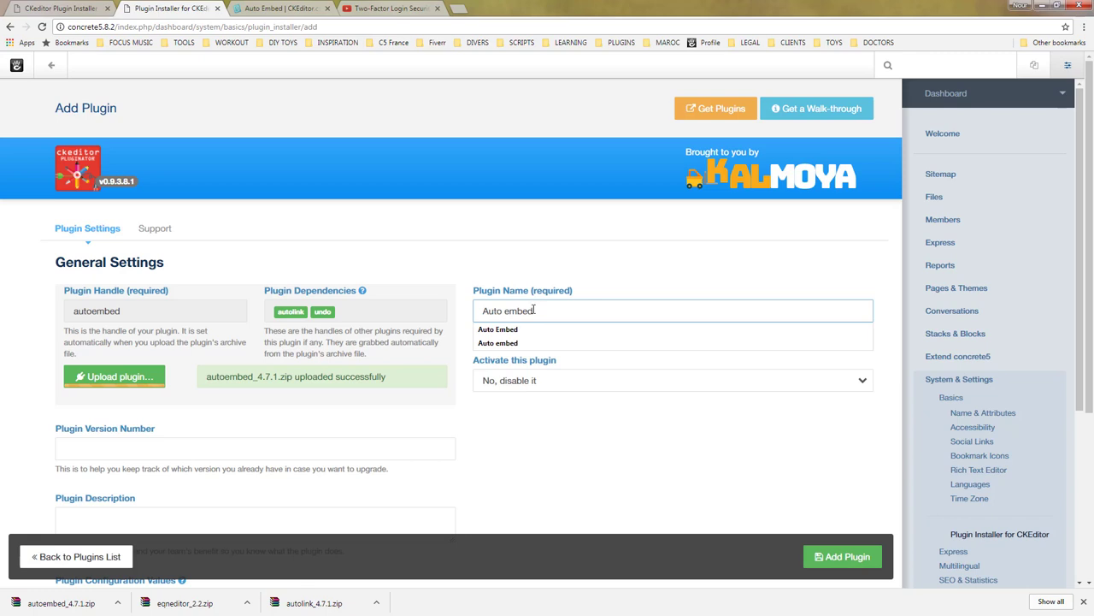
{"action": "left_click", "coordinate": [479, 468]}
Step: Make the Auto embed plugin available to authorized users and add it to the installer
{"action": "scroll", "coordinate": [352, 438], "scroll_direction": "down", "scroll_amount": 3}
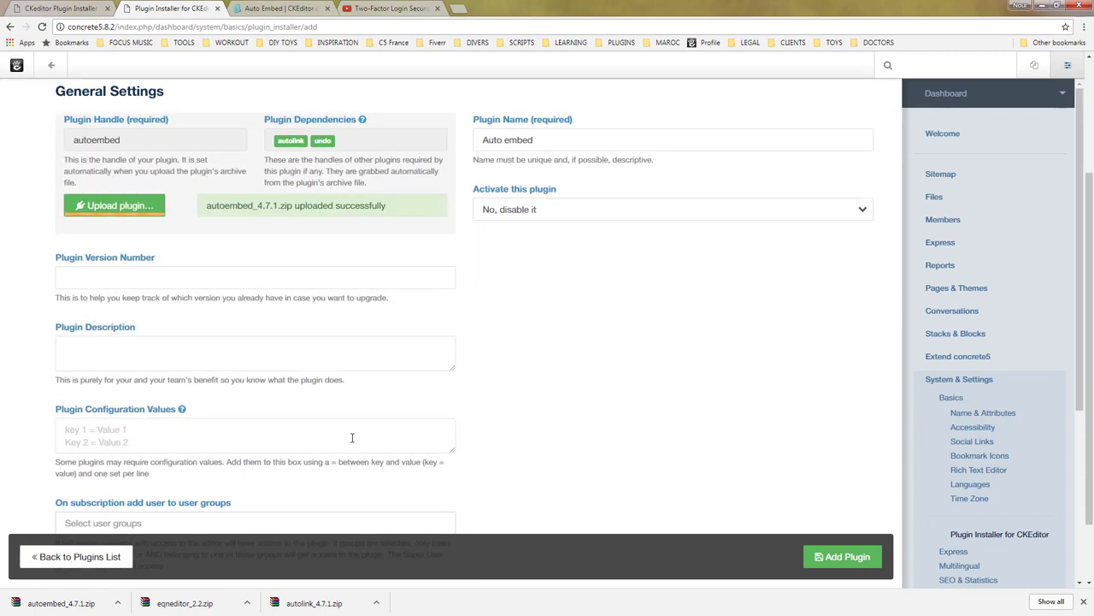
{"action": "scroll", "coordinate": [351, 438], "scroll_direction": "up", "scroll_amount": 3}
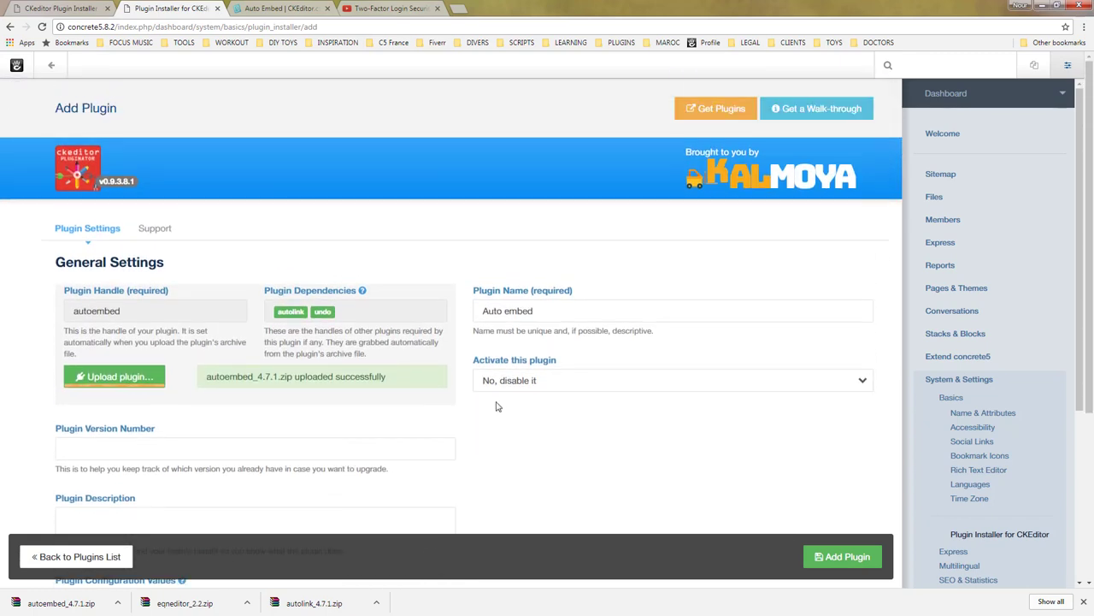
{"action": "left_click", "coordinate": [505, 389]}
{"action": "left_click", "coordinate": [505, 399]}
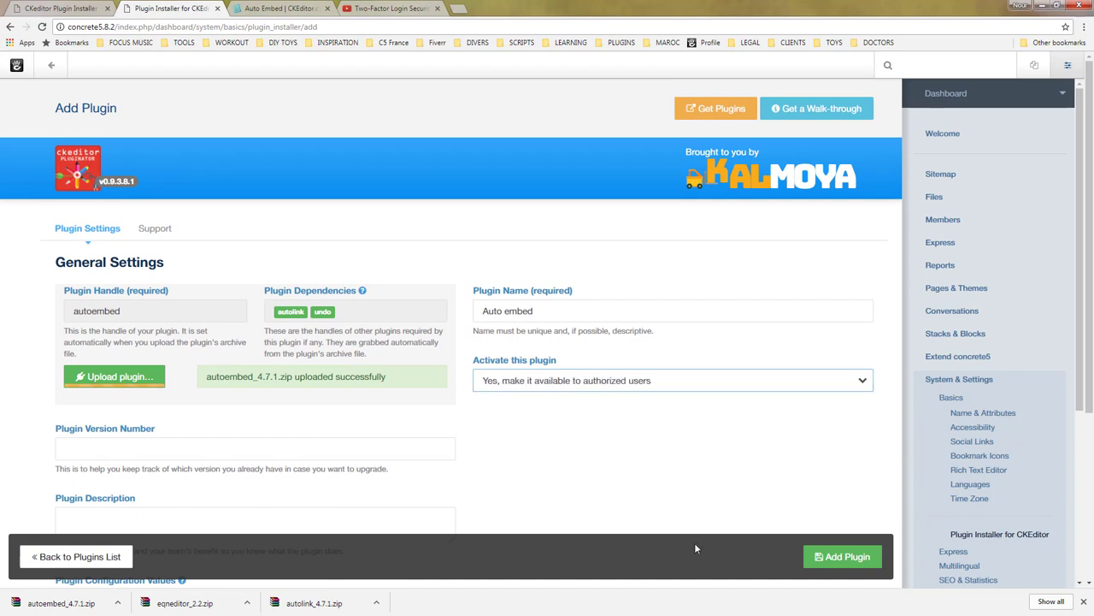
{"action": "left_click", "coordinate": [834, 562]}
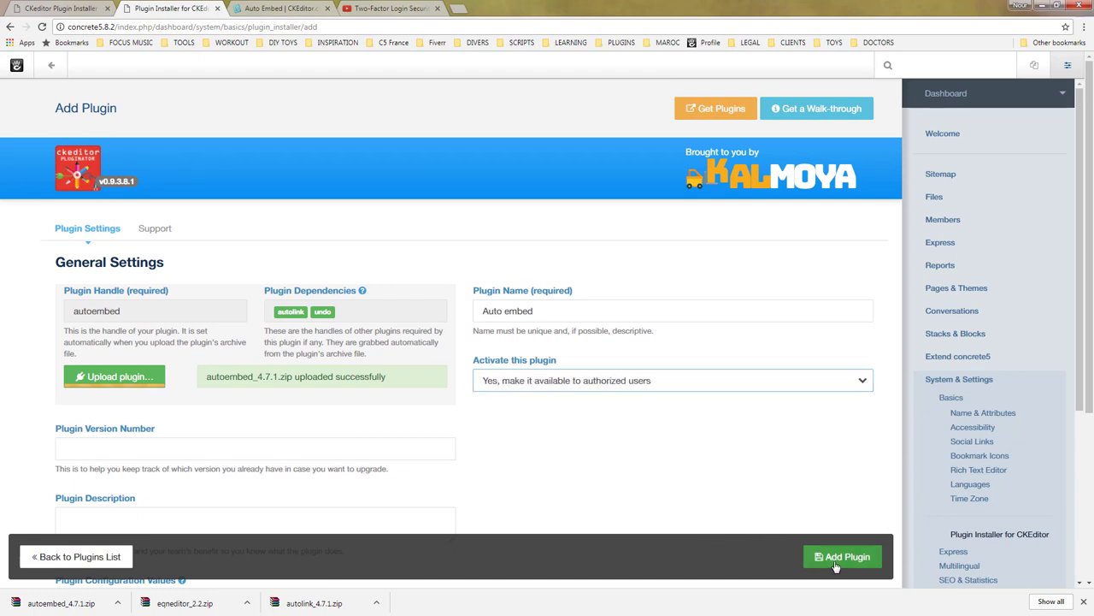
Step: Open the Media Embed page linked from Auto Embed's description, download embed_4.7.1.zip to the desktop and dismiss the instructions
{"action": "left_click", "coordinate": [272, 9]}
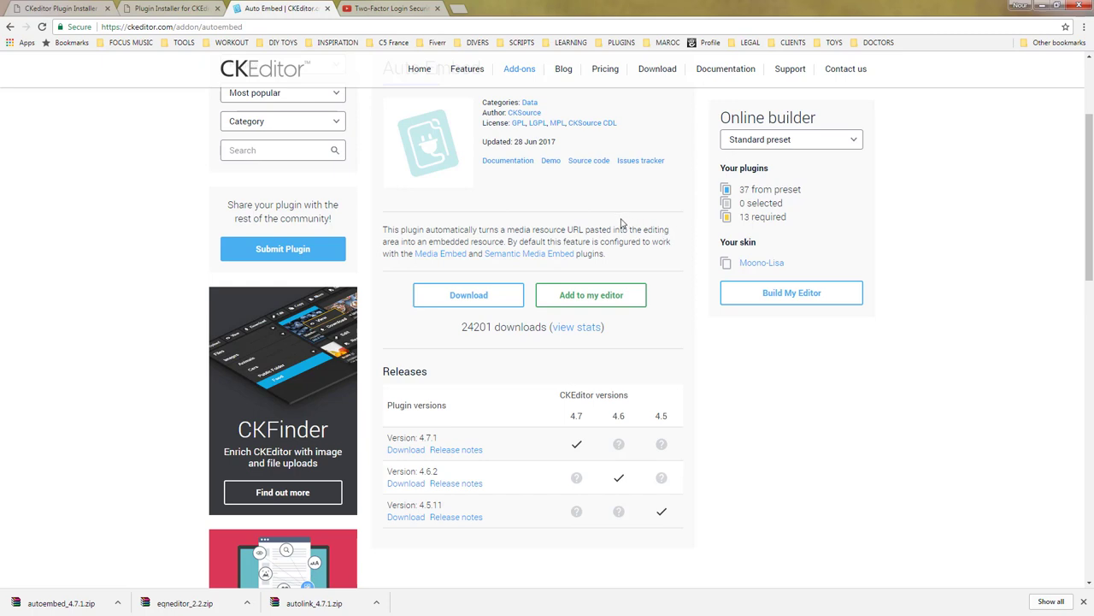
{"action": "left_click", "coordinate": [437, 256]}
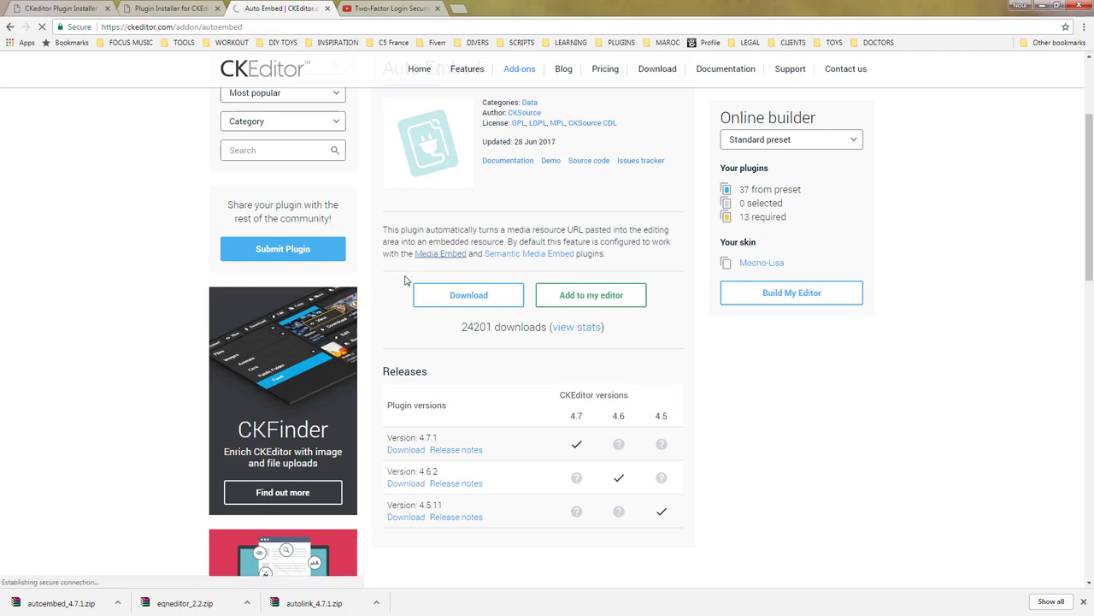
{"action": "scroll", "coordinate": [406, 280], "scroll_direction": "down", "scroll_amount": 2}
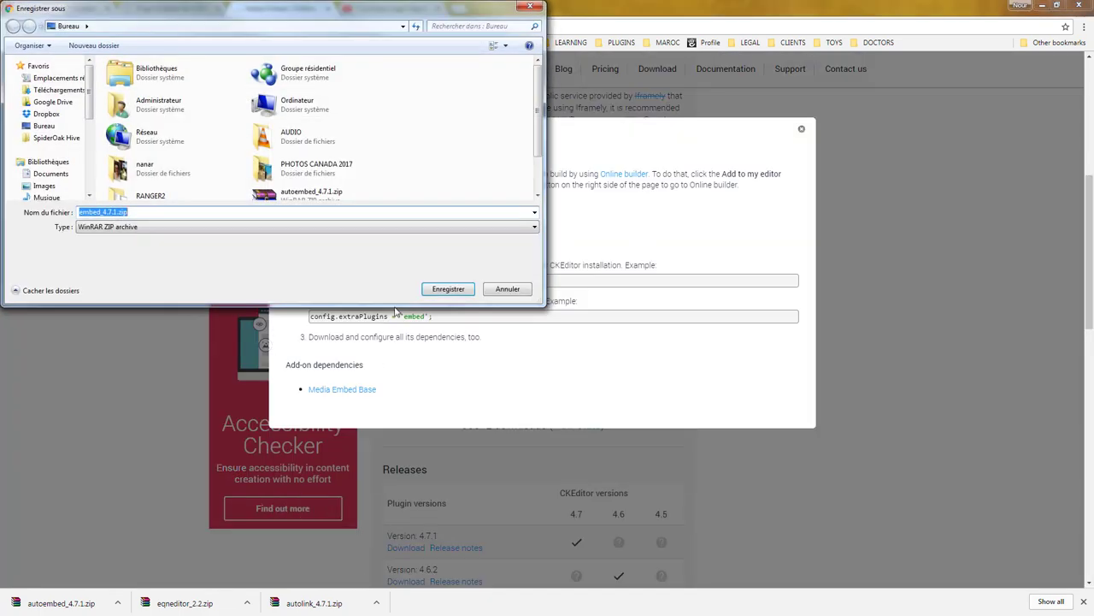
{"action": "left_click", "coordinate": [437, 292]}
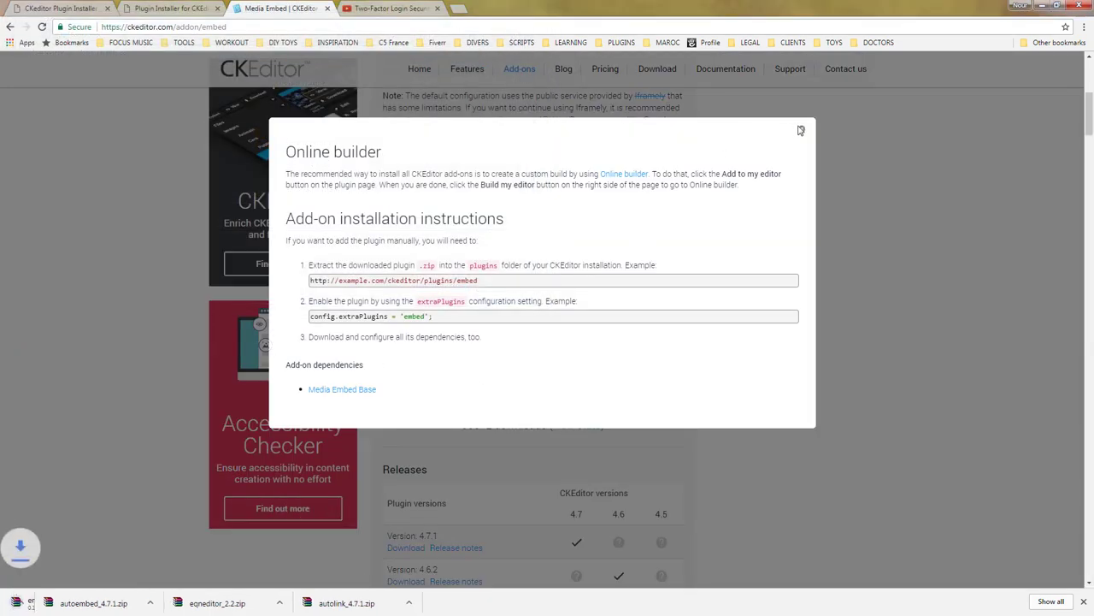
{"action": "left_click", "coordinate": [503, 53]}
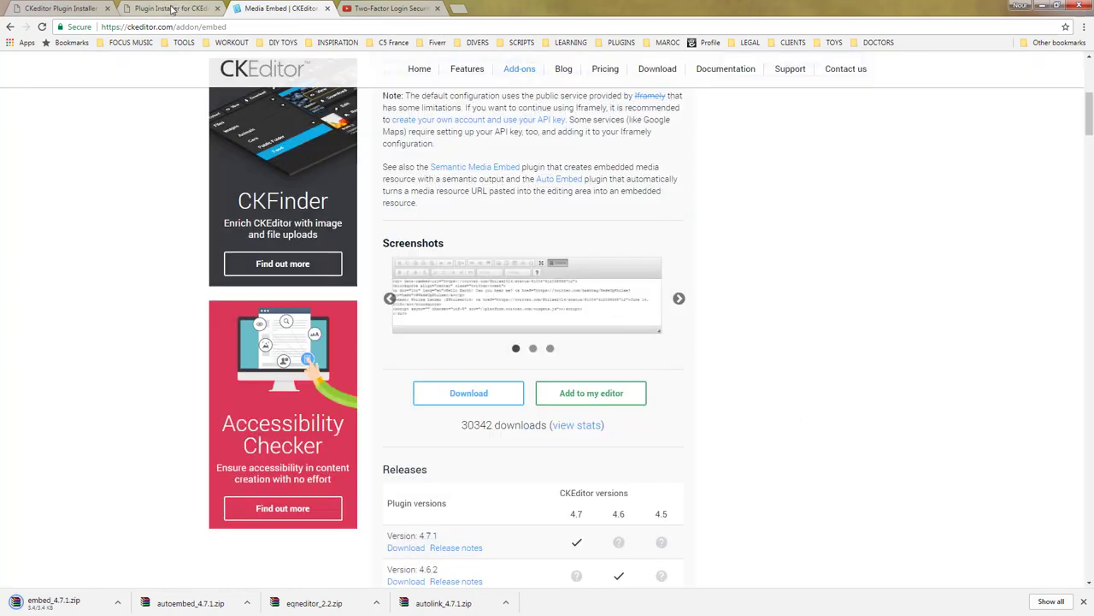
Step: Start another new plugin from the installer's plugins list and upload embed_4.7.1.zip from the desktop
{"action": "left_click", "coordinate": [175, 8]}
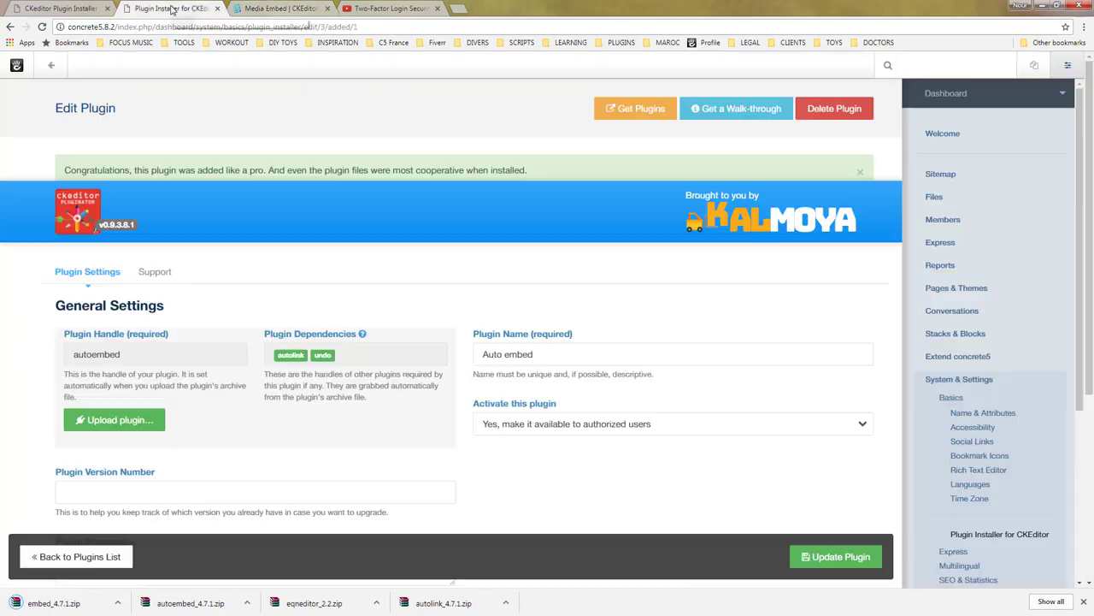
{"action": "left_click", "coordinate": [94, 556]}
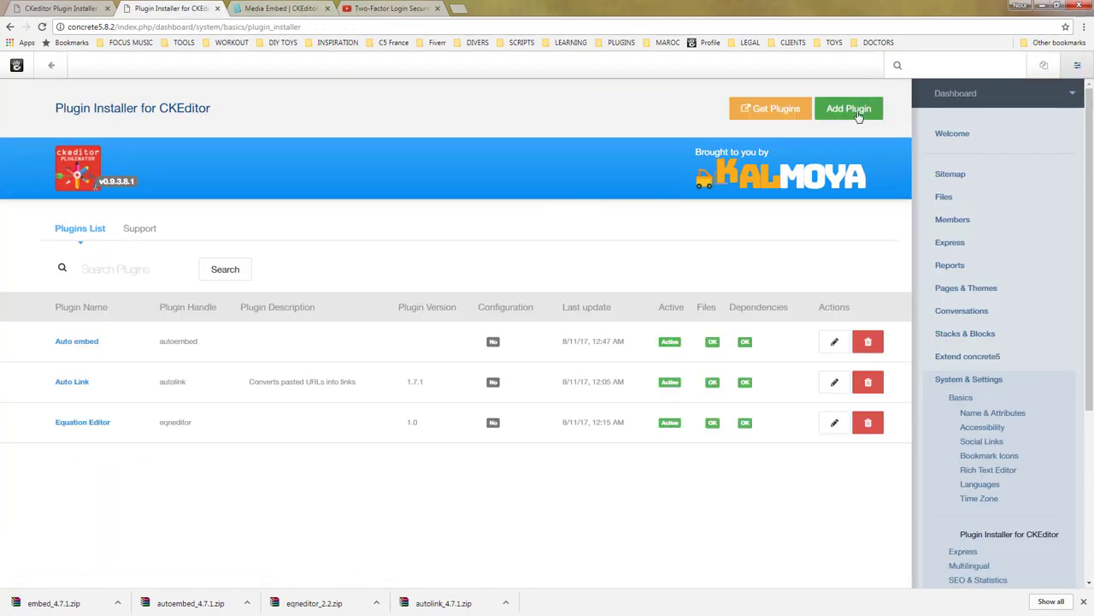
{"action": "left_click", "coordinate": [879, 114]}
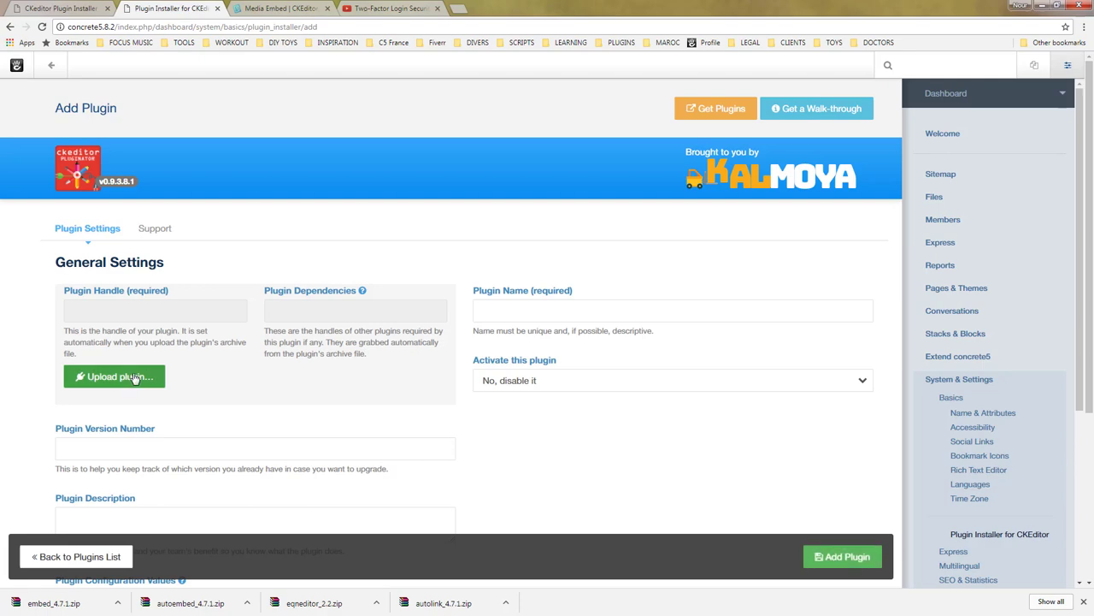
{"action": "left_click", "coordinate": [137, 375]}
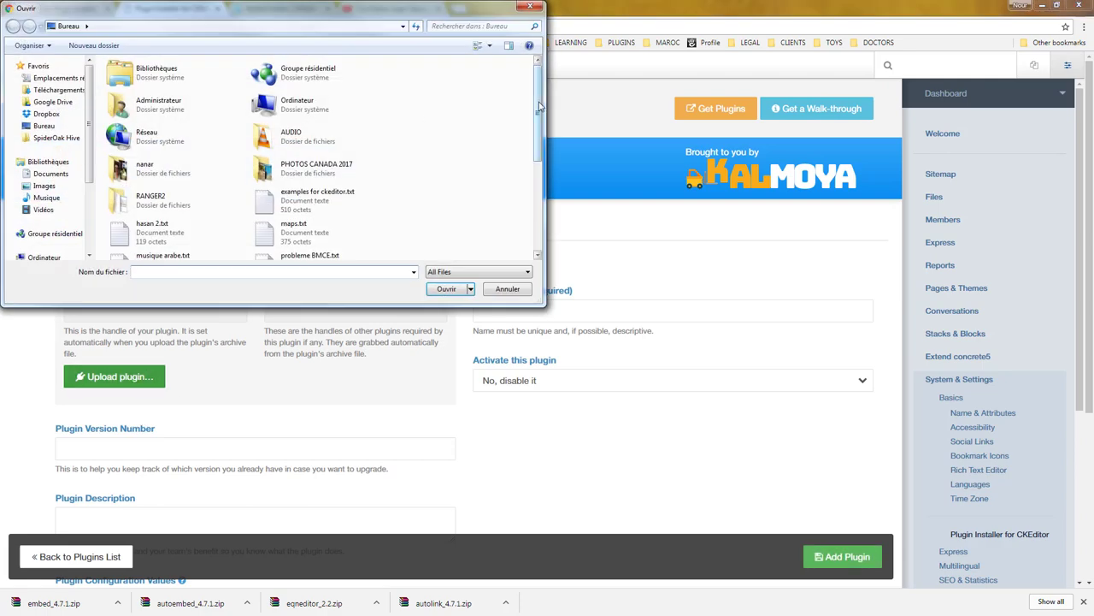
{"action": "scroll", "coordinate": [539, 120], "scroll_direction": "down", "scroll_amount": 5}
{"action": "double_click", "coordinate": [299, 224]}
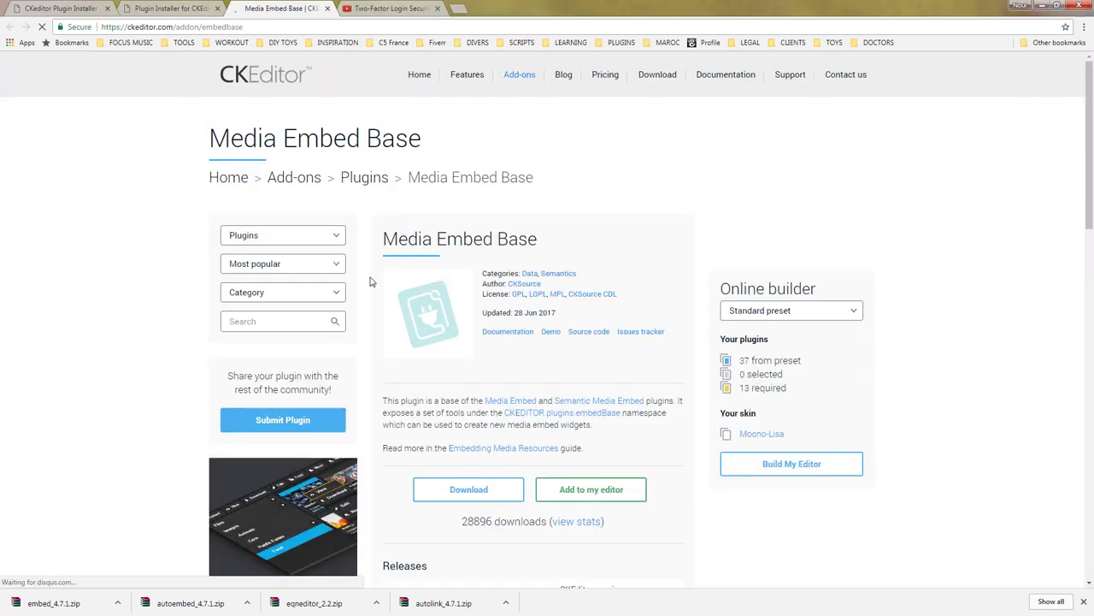
Step: Download the Media Embed Base dependency as embedbase_4.7.1.zip to the desktop
{"action": "scroll", "coordinate": [376, 298], "scroll_direction": "down", "scroll_amount": 1}
{"action": "left_click", "coordinate": [468, 434]}
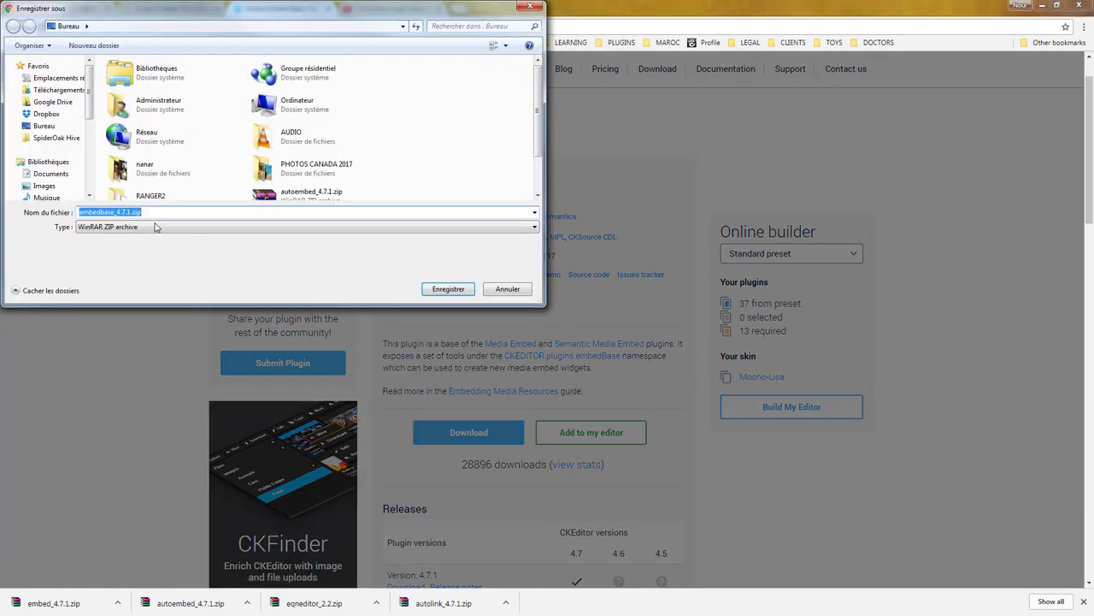
{"action": "left_click", "coordinate": [448, 289]}
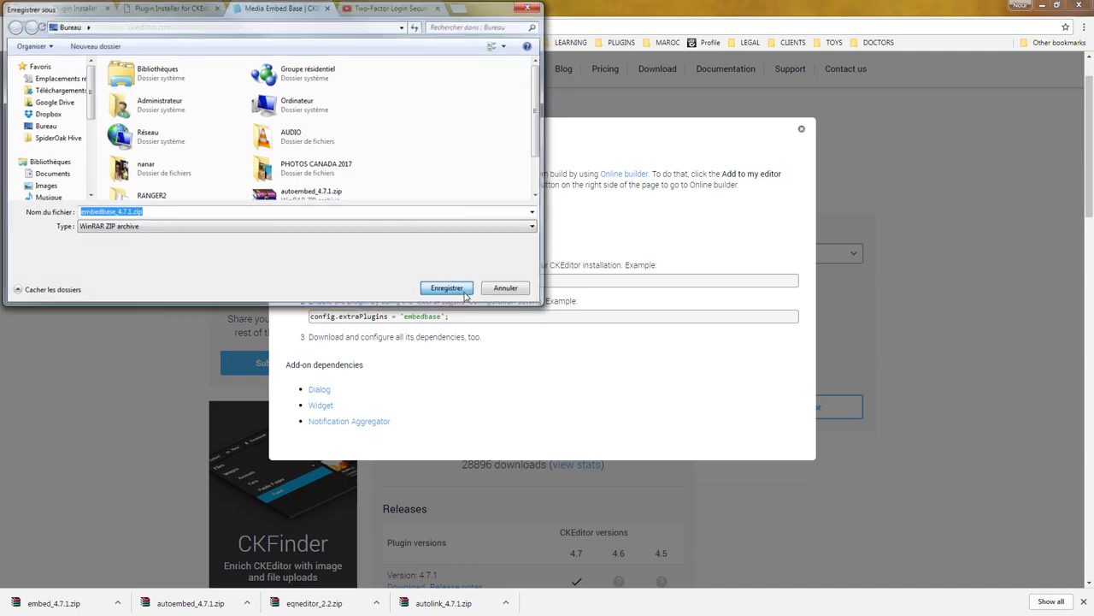
Step: Make the uploaded embed plugin available to authorized users and name it "Embed"
{"action": "left_click", "coordinate": [182, 8]}
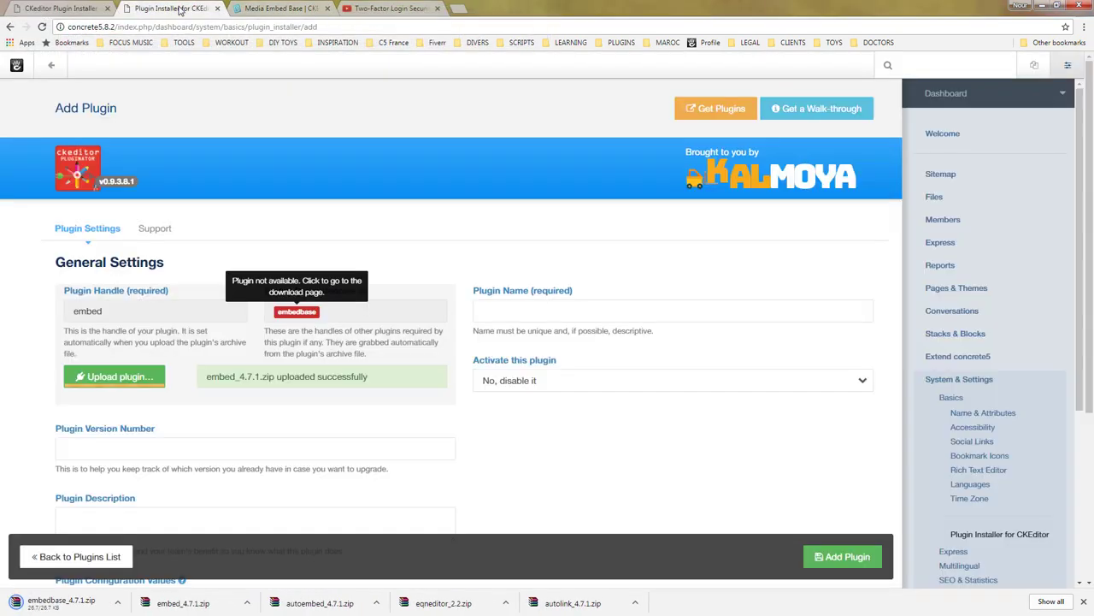
{"action": "left_click", "coordinate": [530, 387]}
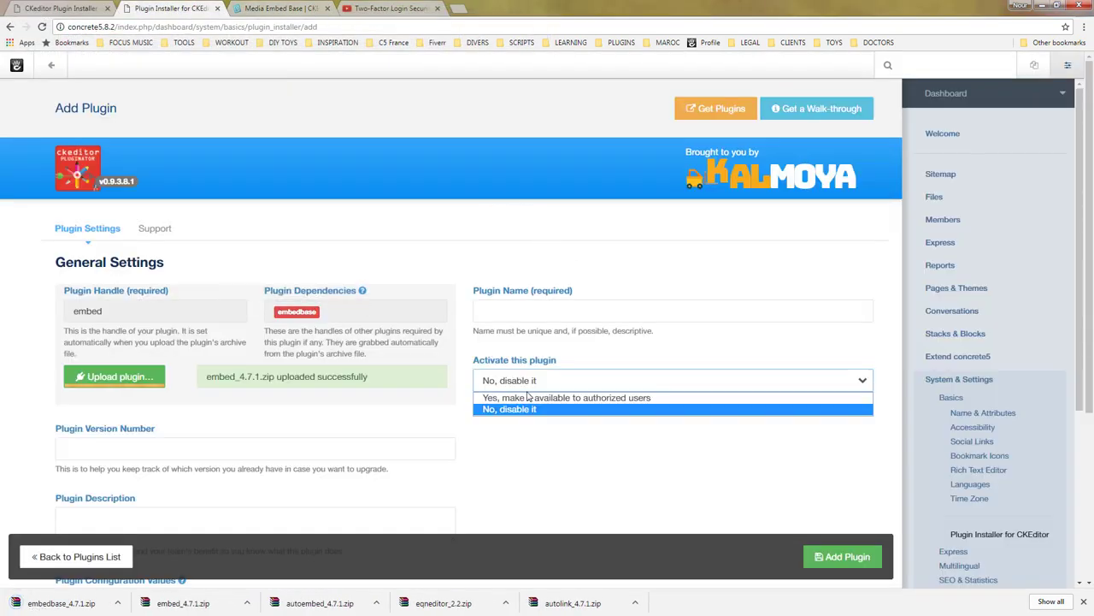
{"action": "left_click", "coordinate": [530, 398]}
{"action": "left_click", "coordinate": [514, 316]}
{"action": "type", "text": "Embed"}
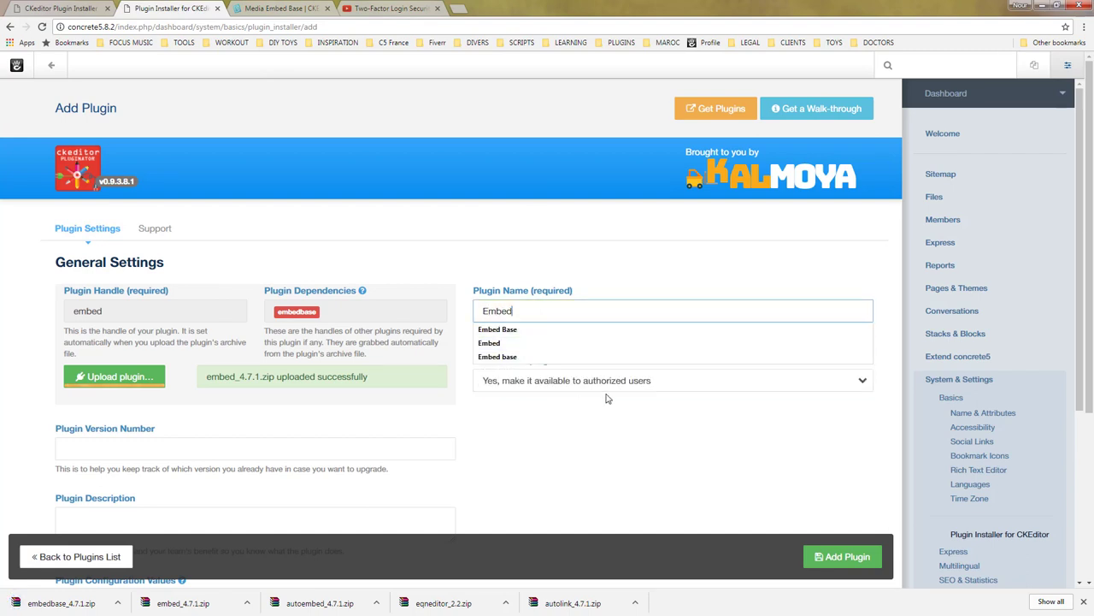
Step: Add the Embed plugin, return to the plugins list and check Embed's dependency status
{"action": "left_click", "coordinate": [615, 451]}
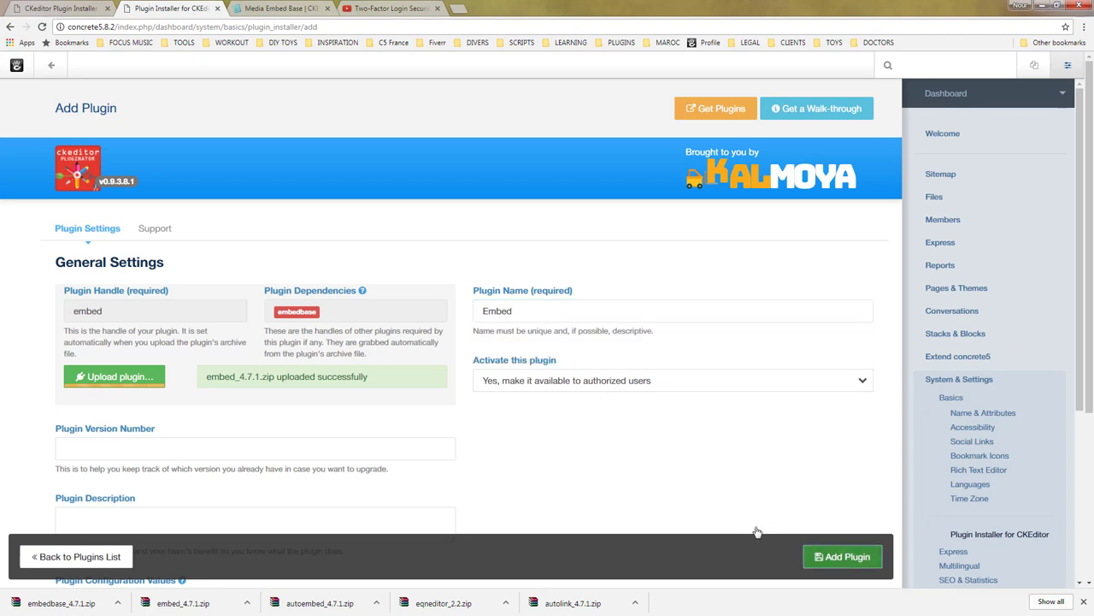
{"action": "left_click", "coordinate": [838, 556]}
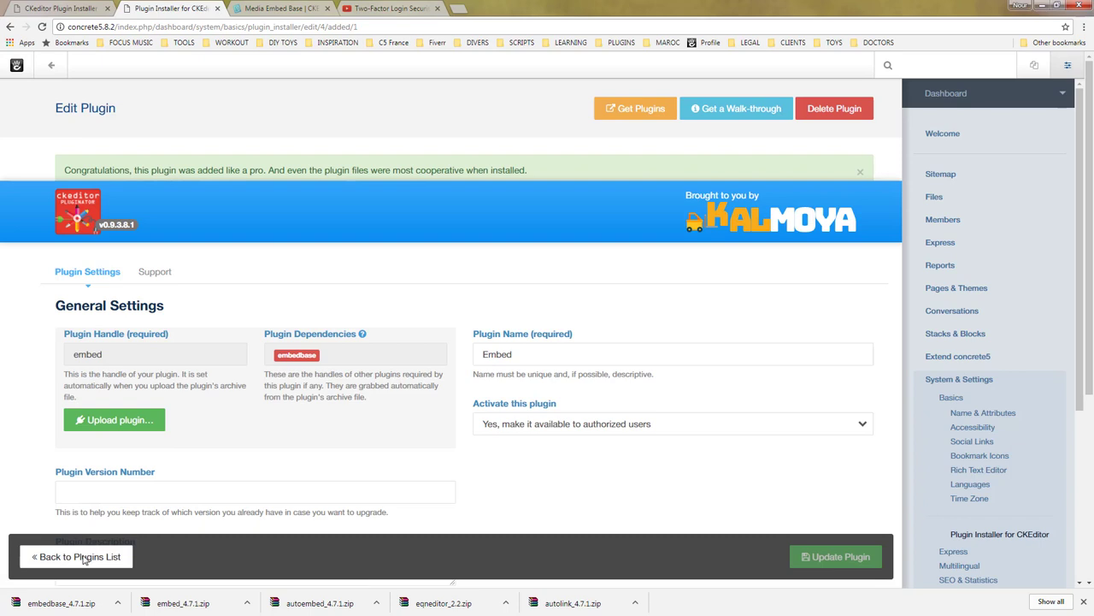
{"action": "left_click", "coordinate": [84, 557]}
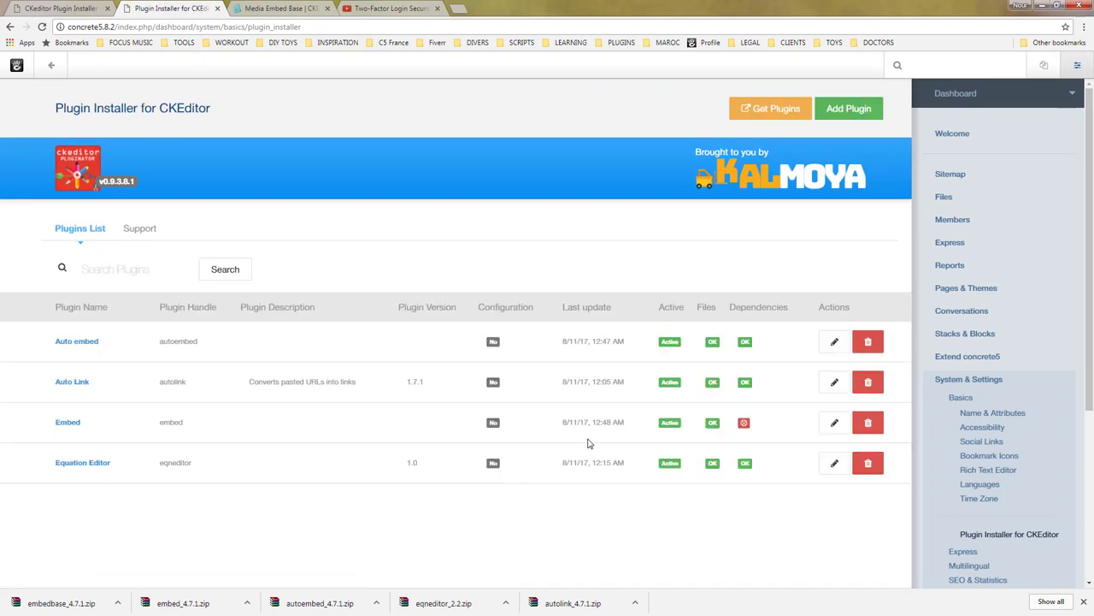
{"action": "mouse_move", "coordinate": [745, 428]}
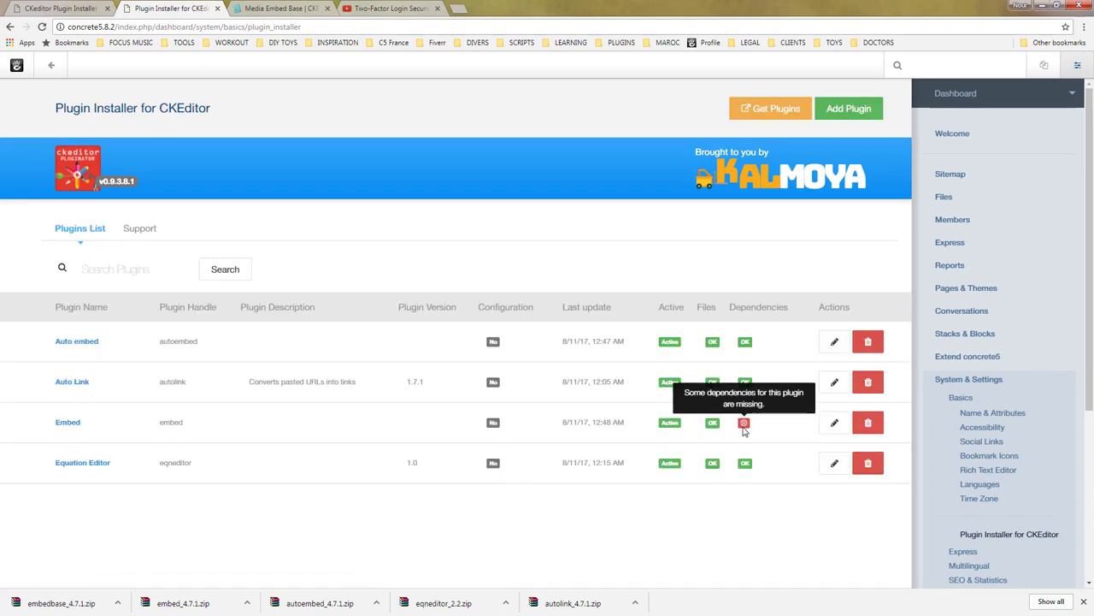
Step: Start another new plugin from the plugins list and upload embedbase_4.7.1.zip from the desktop
{"action": "left_click", "coordinate": [847, 120]}
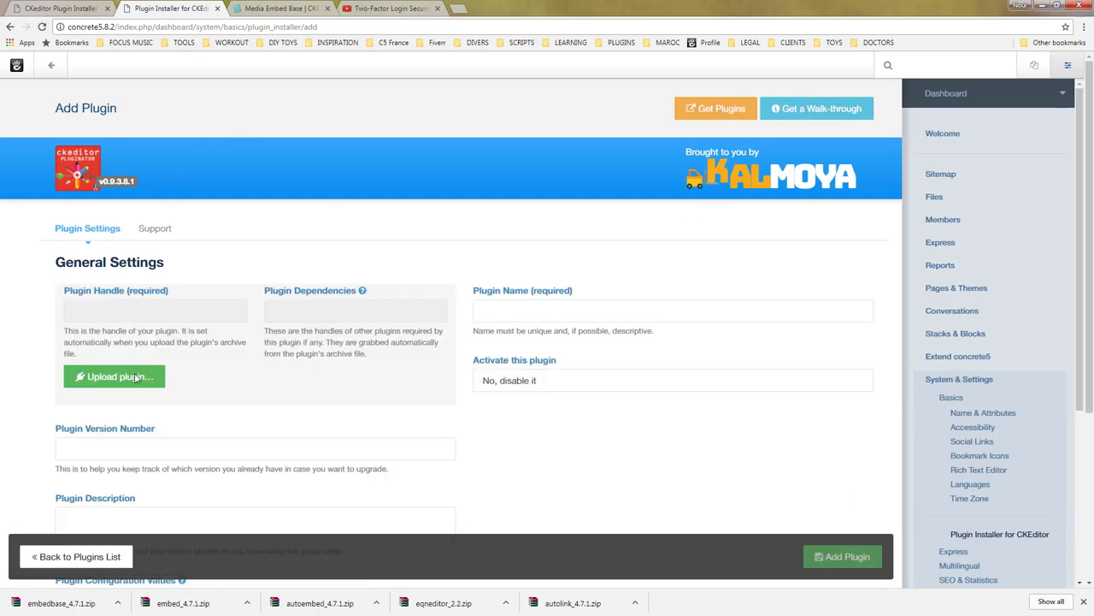
{"action": "left_click", "coordinate": [136, 377]}
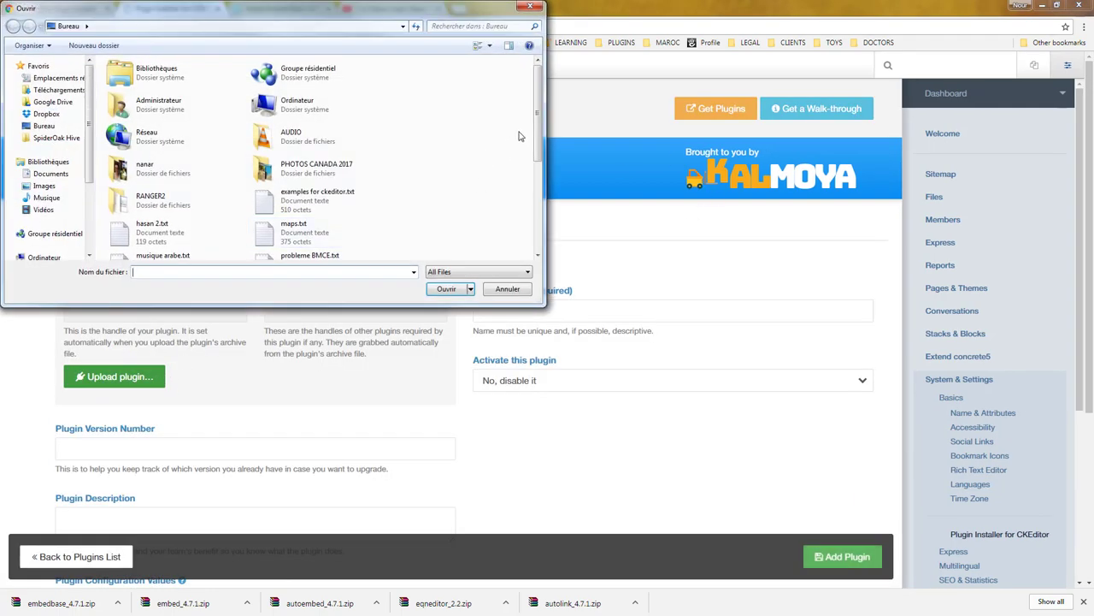
{"action": "left_click_drag", "start_coordinate": [539, 127], "coordinate": [540, 220]}
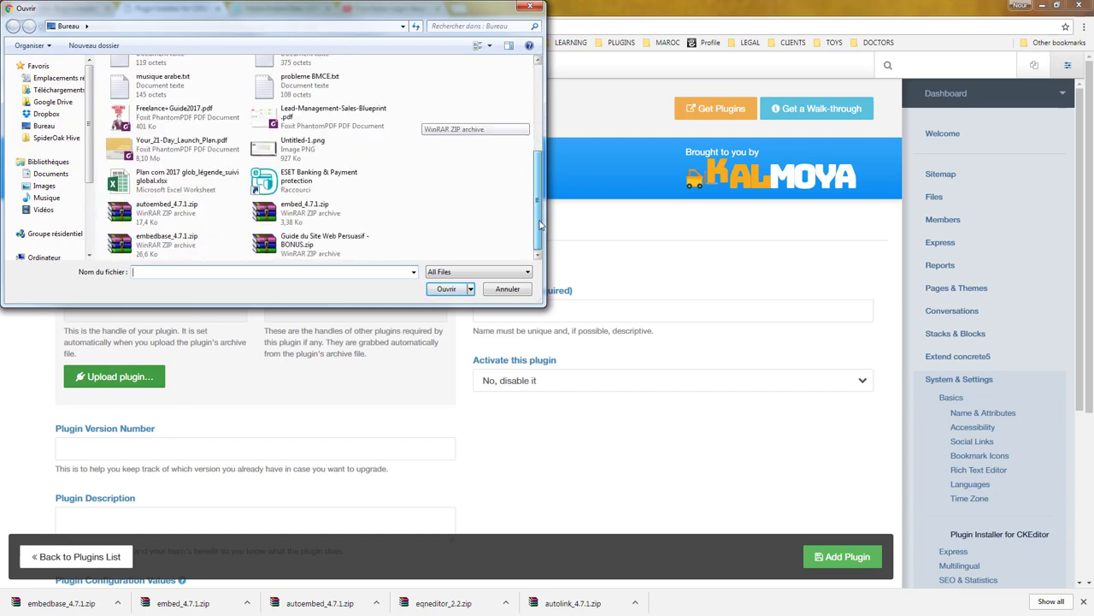
{"action": "double_click", "coordinate": [160, 245]}
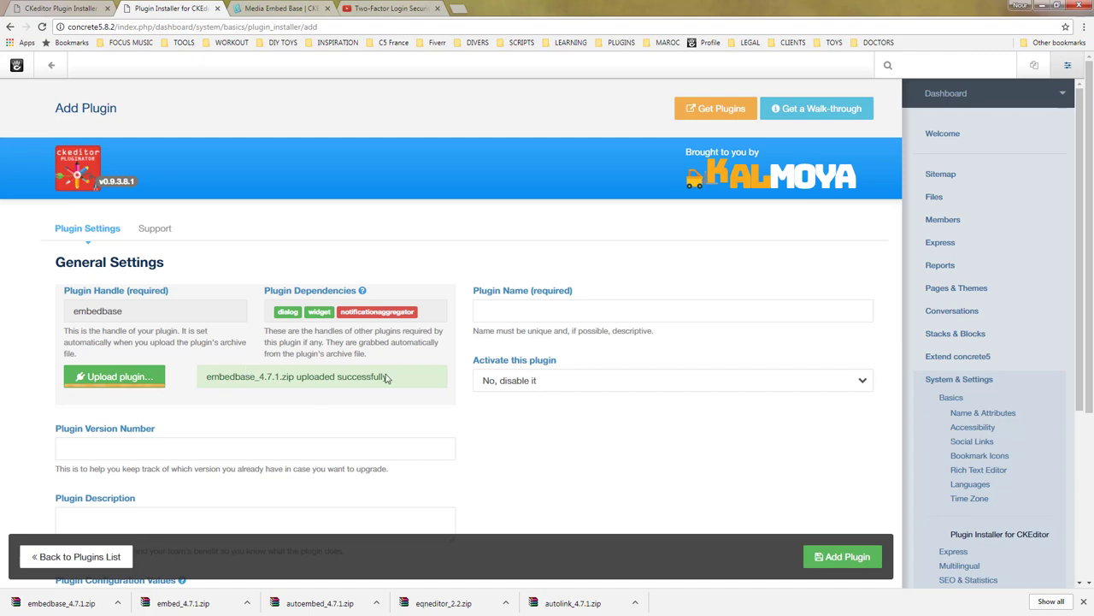
Step: Name the uploaded embedbase plugin "Embed Base", make it available to authorized users and add it
{"action": "left_click", "coordinate": [537, 318]}
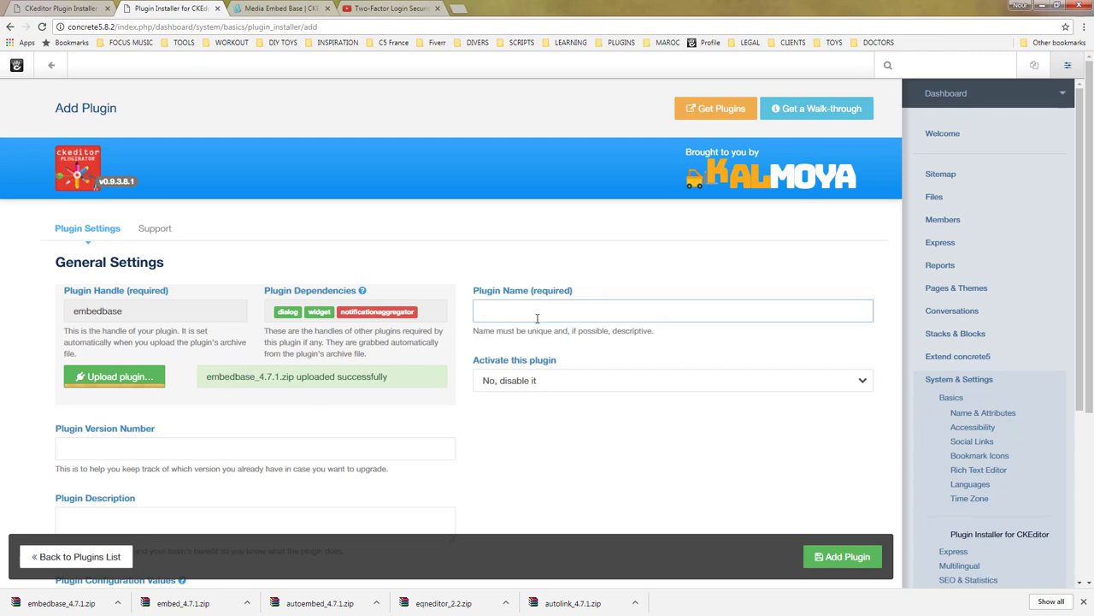
{"action": "type", "text": "Embed Base"}
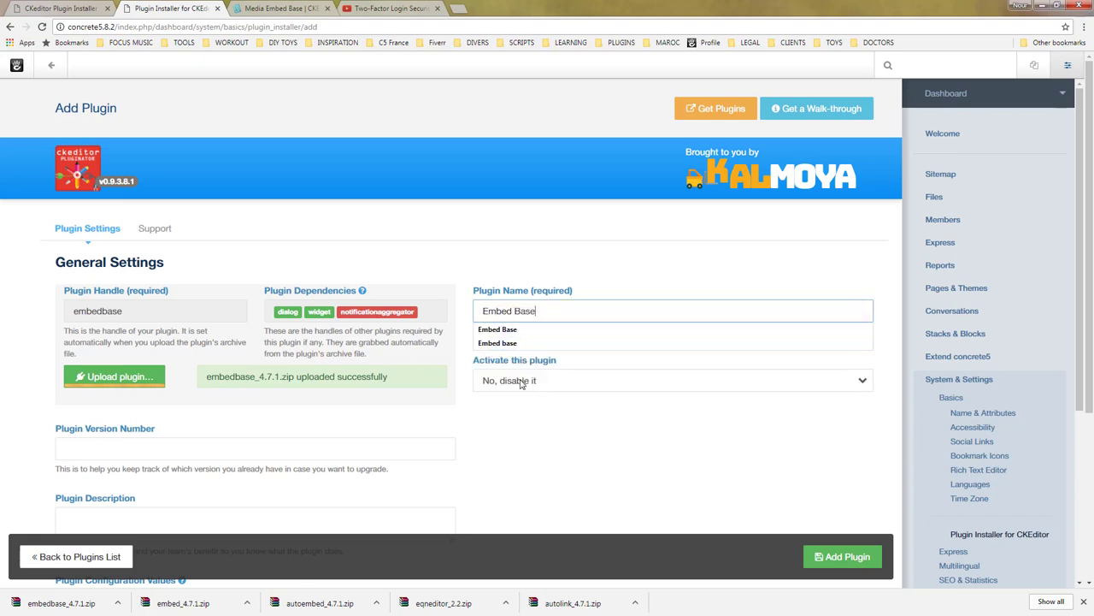
{"action": "left_click", "coordinate": [520, 383]}
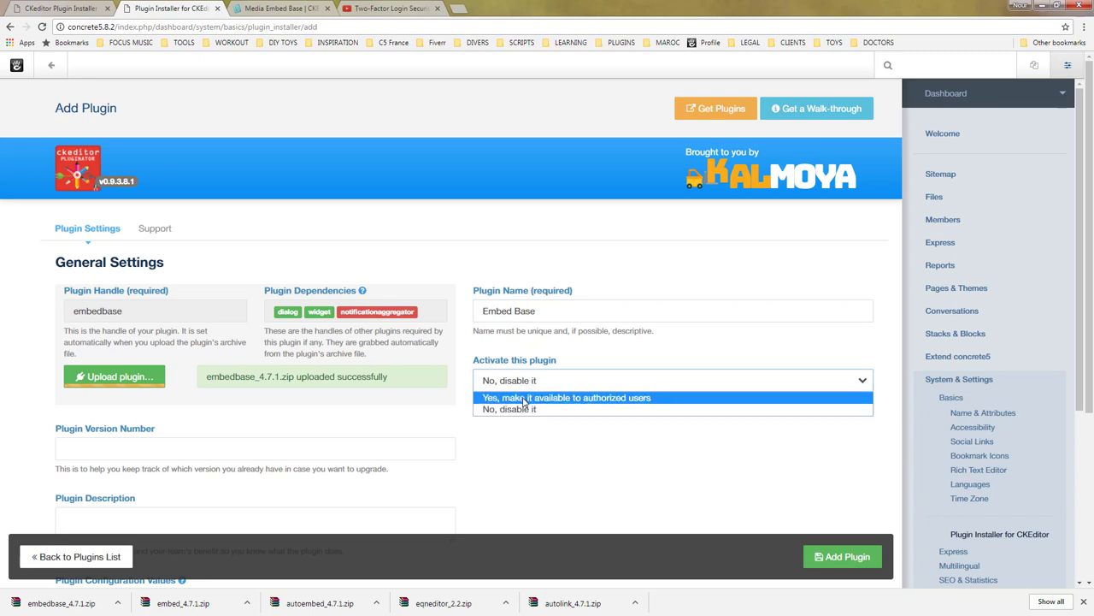
{"action": "left_click", "coordinate": [523, 398]}
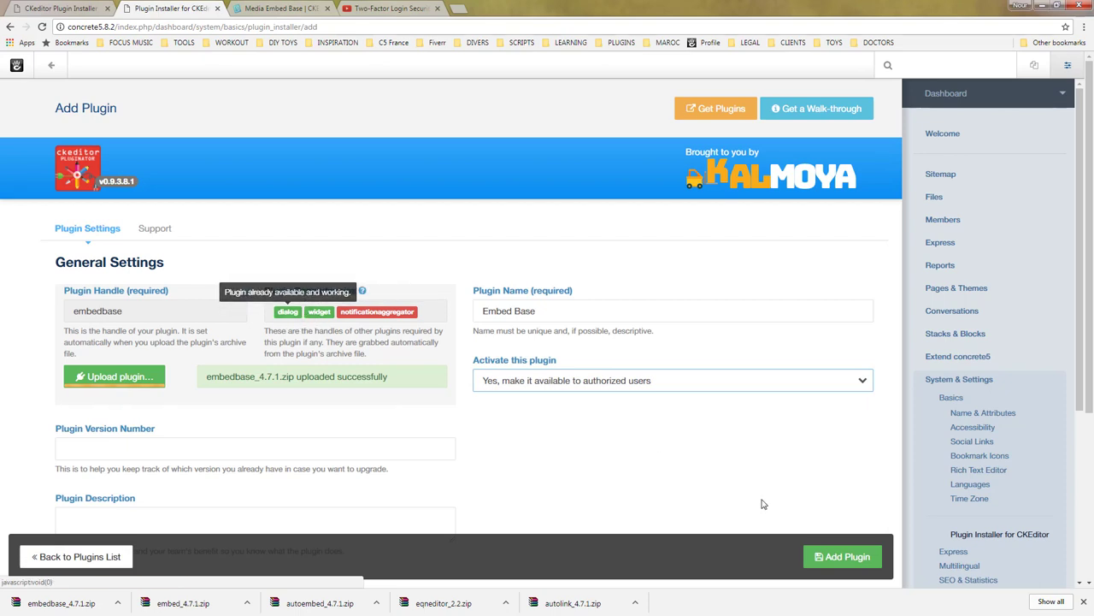
{"action": "left_click", "coordinate": [842, 556]}
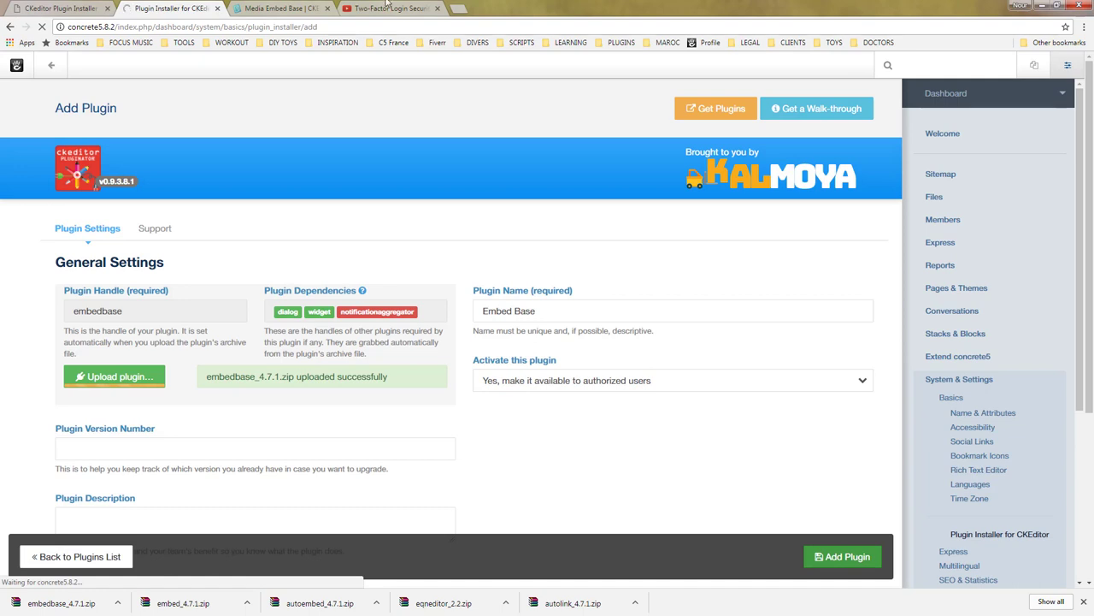
Step: Close the Media Embed Base page, then download Embed Base's missing notificationaggregator dependency to the desktop as notificationaggregator_4.7.1.zip
{"action": "left_click", "coordinate": [327, 8]}
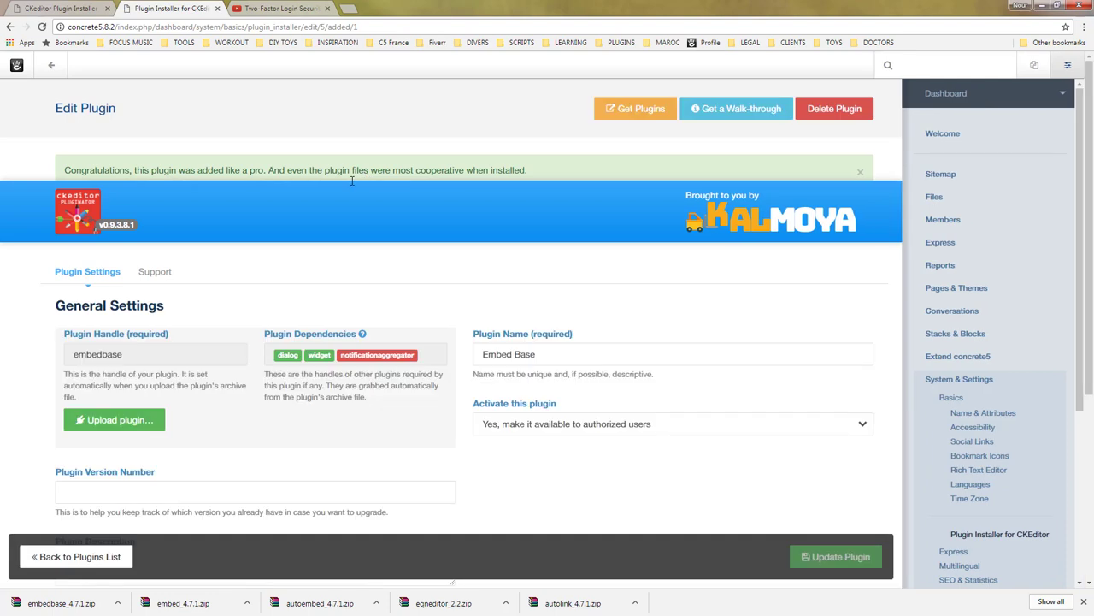
{"action": "left_click", "coordinate": [376, 356]}
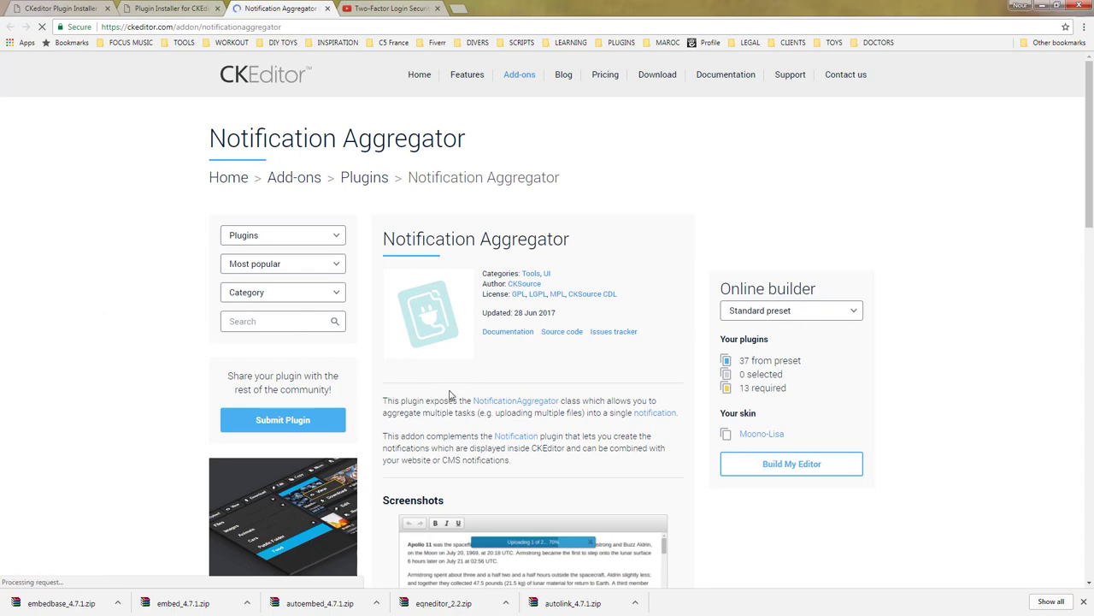
{"action": "scroll", "coordinate": [448, 392], "scroll_direction": "down", "scroll_amount": 1}
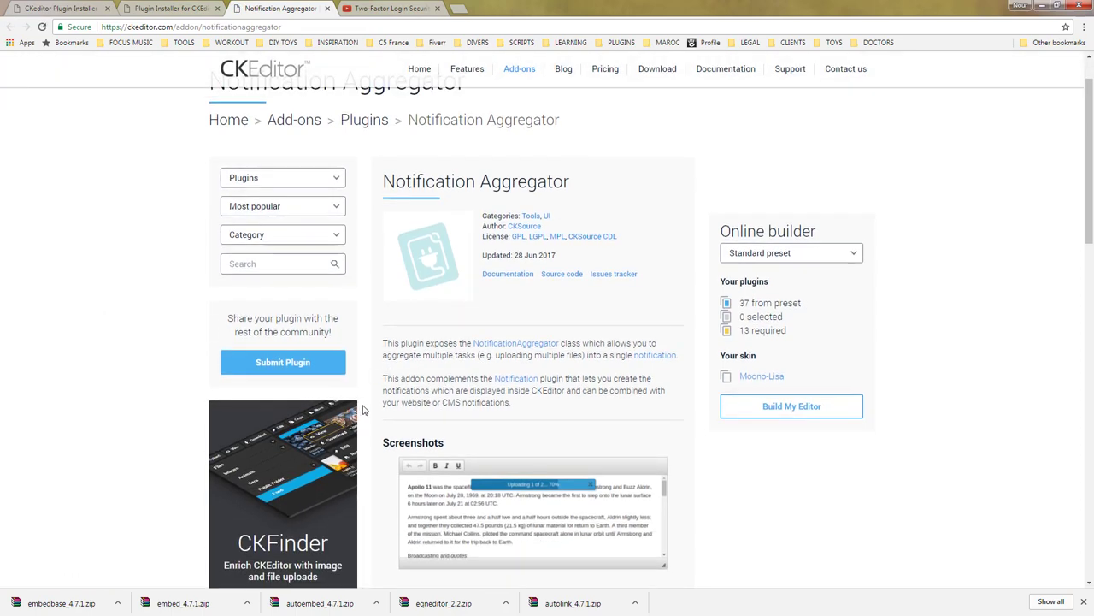
{"action": "scroll", "coordinate": [384, 399], "scroll_direction": "down", "scroll_amount": 1}
{"action": "scroll", "coordinate": [384, 400], "scroll_direction": "down", "scroll_amount": 1}
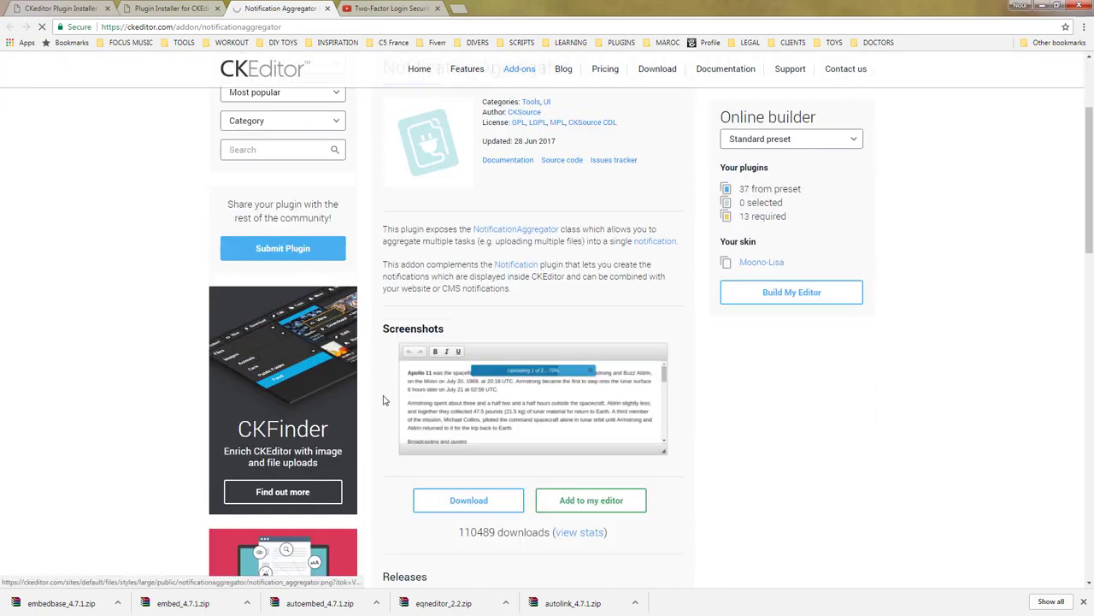
{"action": "scroll", "coordinate": [389, 404], "scroll_direction": "down", "scroll_amount": 1}
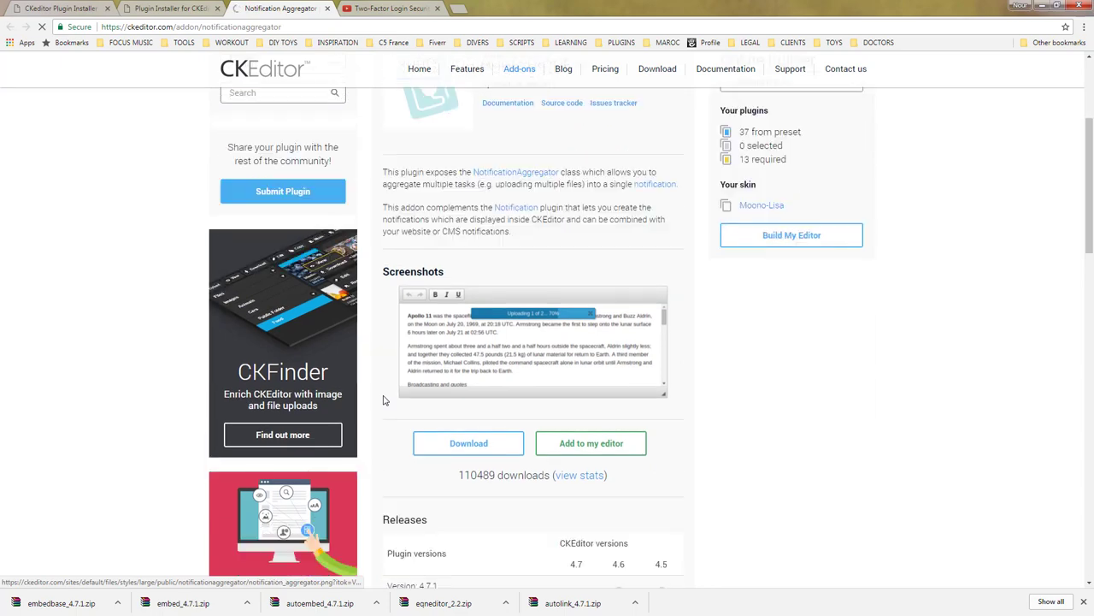
{"action": "left_click", "coordinate": [468, 443]}
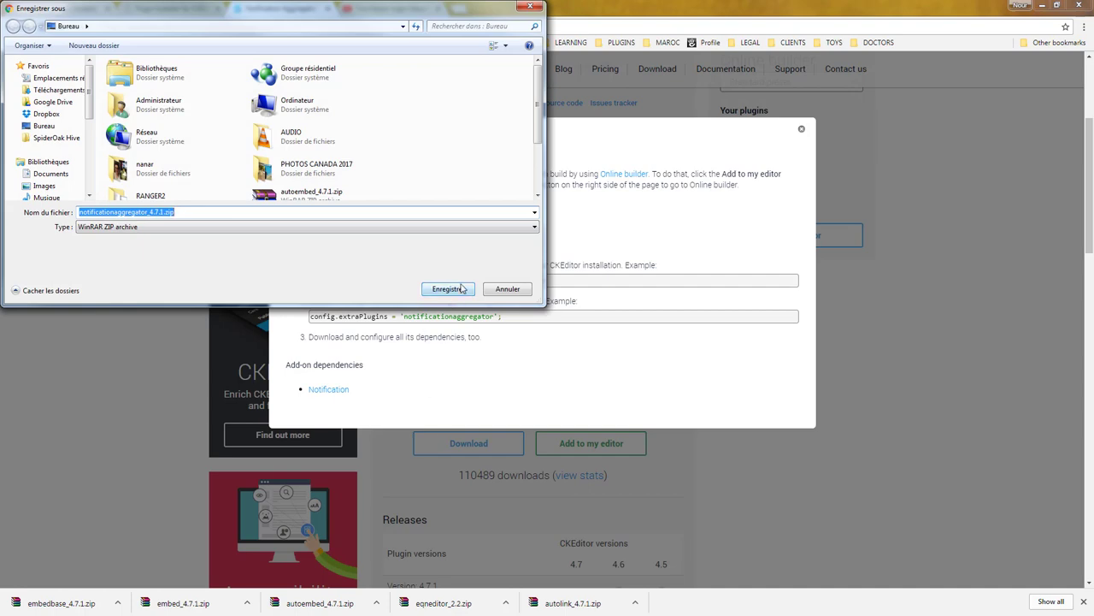
{"action": "left_click", "coordinate": [460, 291]}
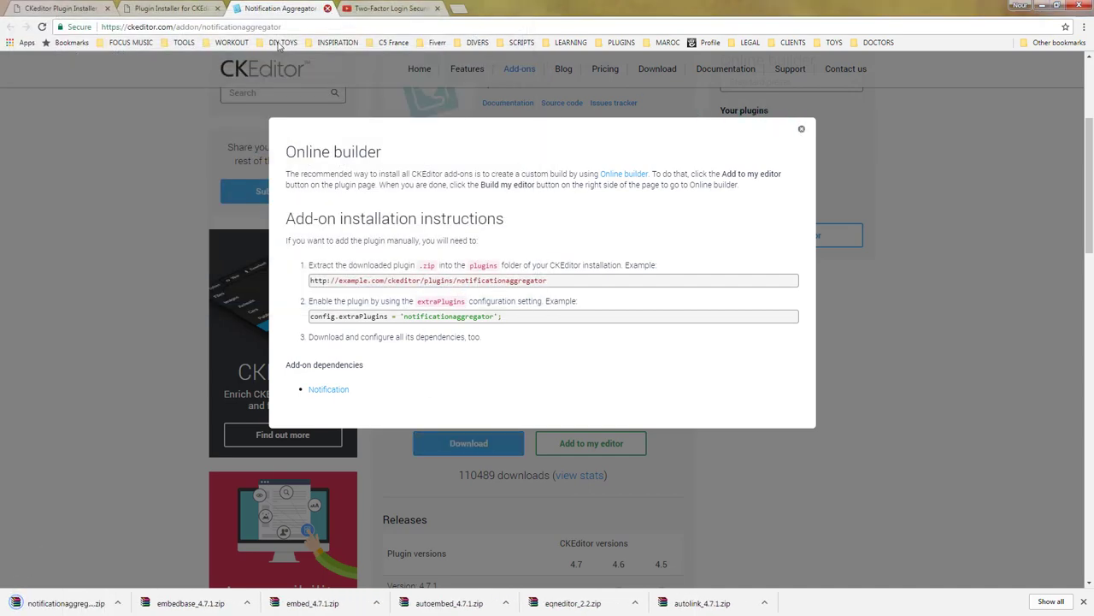
{"action": "left_click", "coordinate": [192, 9]}
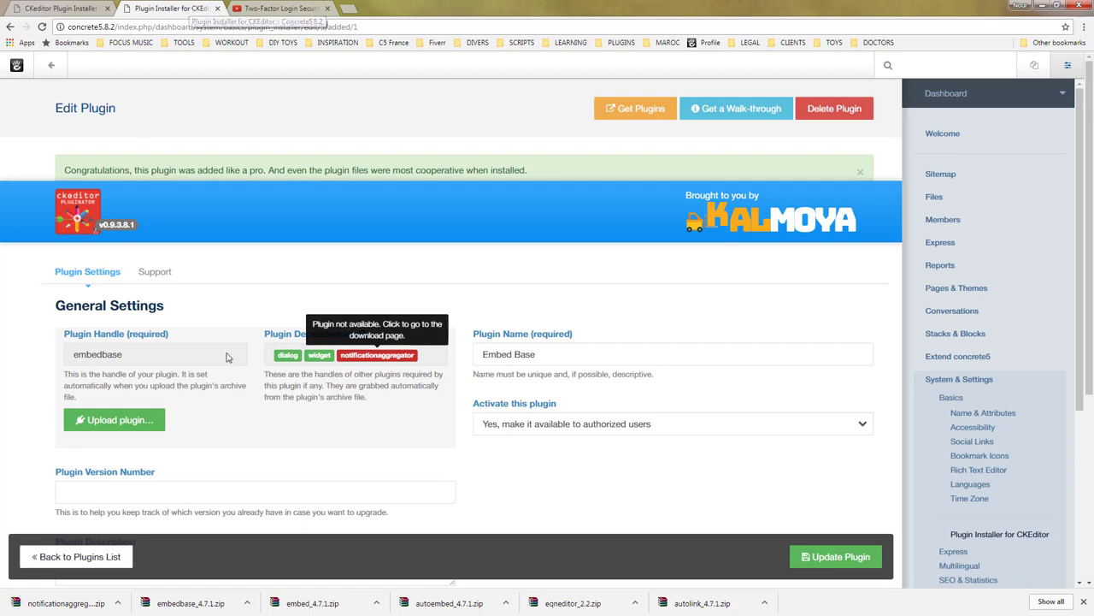
Step: Return to the plugins list, start another new plugin and upload notificationaggregator_4.7.1.zip from the desktop
{"action": "left_click", "coordinate": [86, 561]}
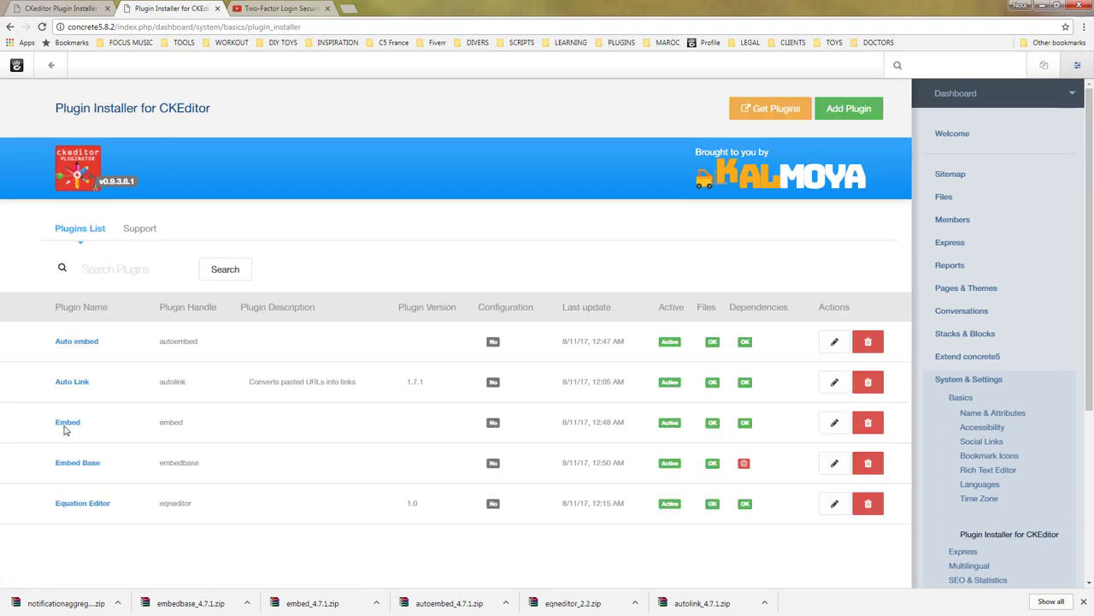
{"action": "mouse_move", "coordinate": [747, 424]}
{"action": "left_click", "coordinate": [860, 111]}
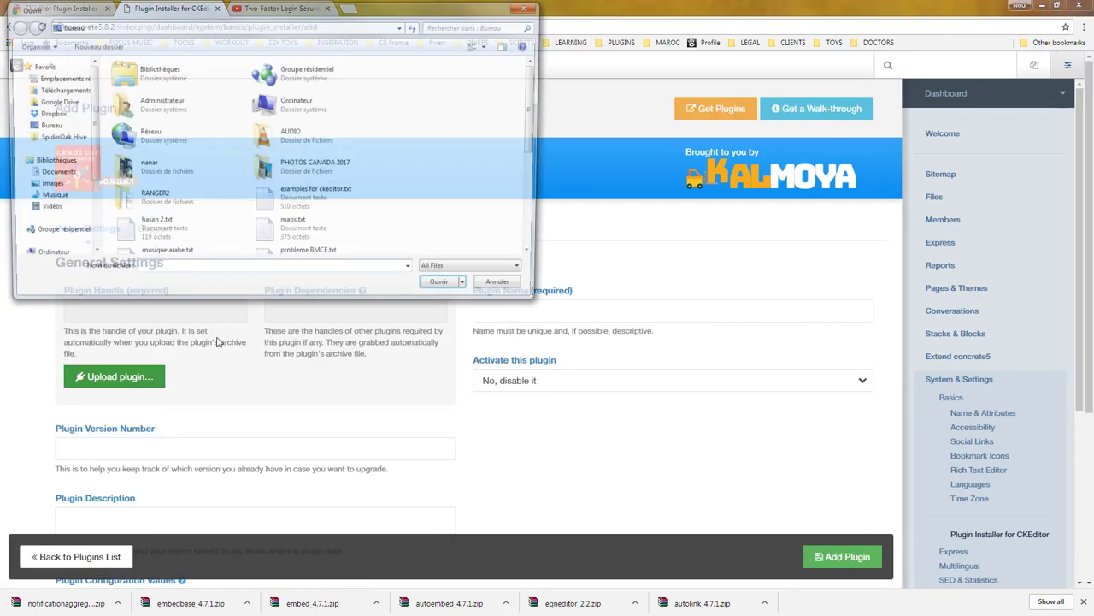
{"action": "left_click", "coordinate": [539, 254]}
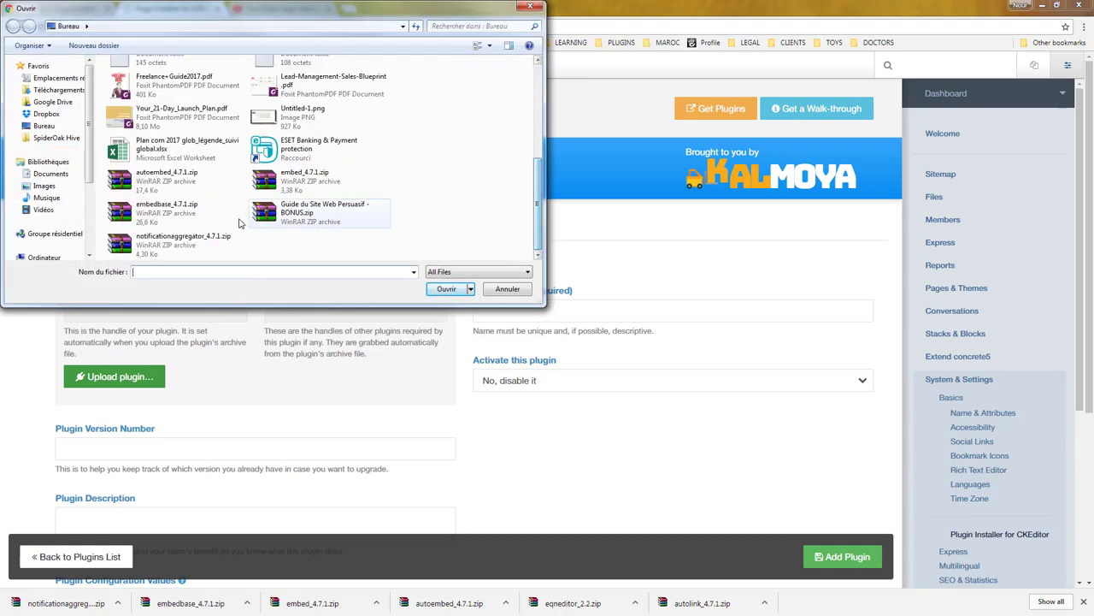
{"action": "double_click", "coordinate": [169, 243]}
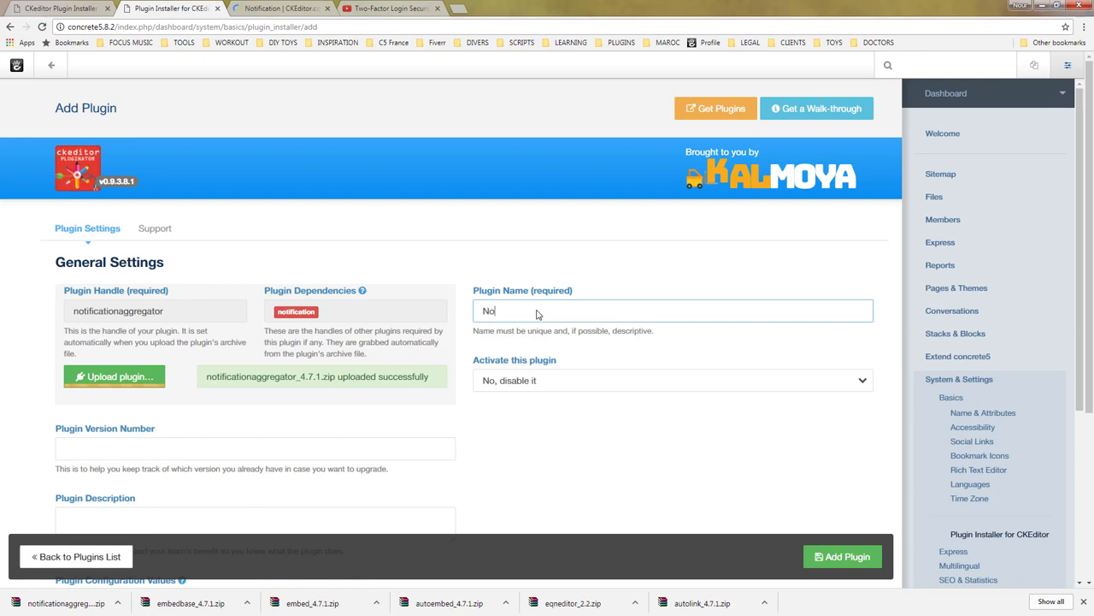
Step: Name the plugin "Notification aggregator", make it available to authorized users, add it and return to the plugins list
{"action": "type", "text": "Notificat"}
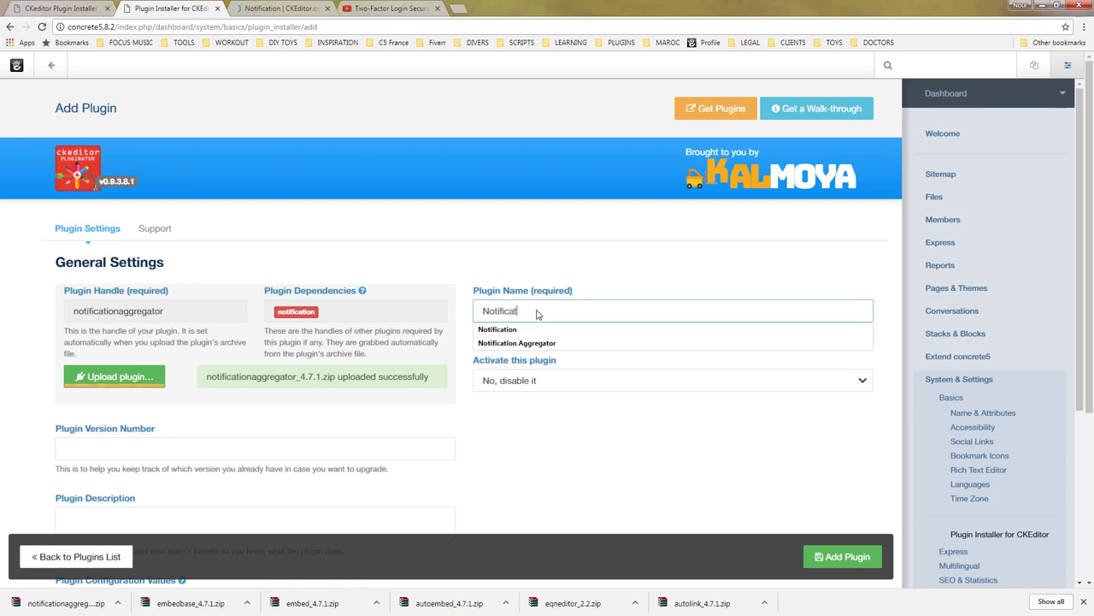
{"action": "type", "text": "ion aggregator"}
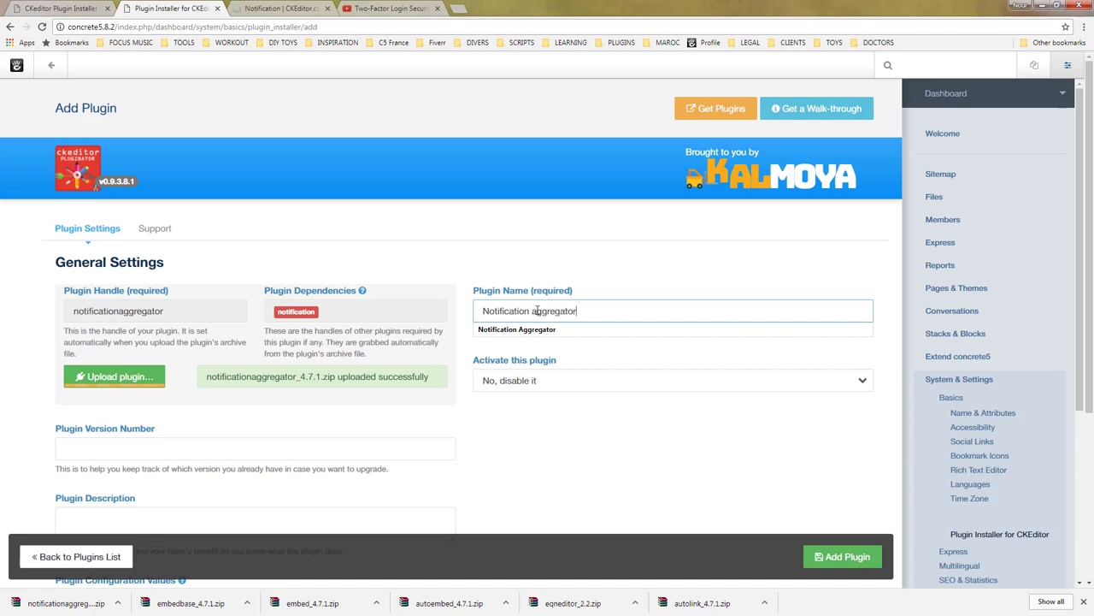
{"action": "left_click", "coordinate": [548, 387]}
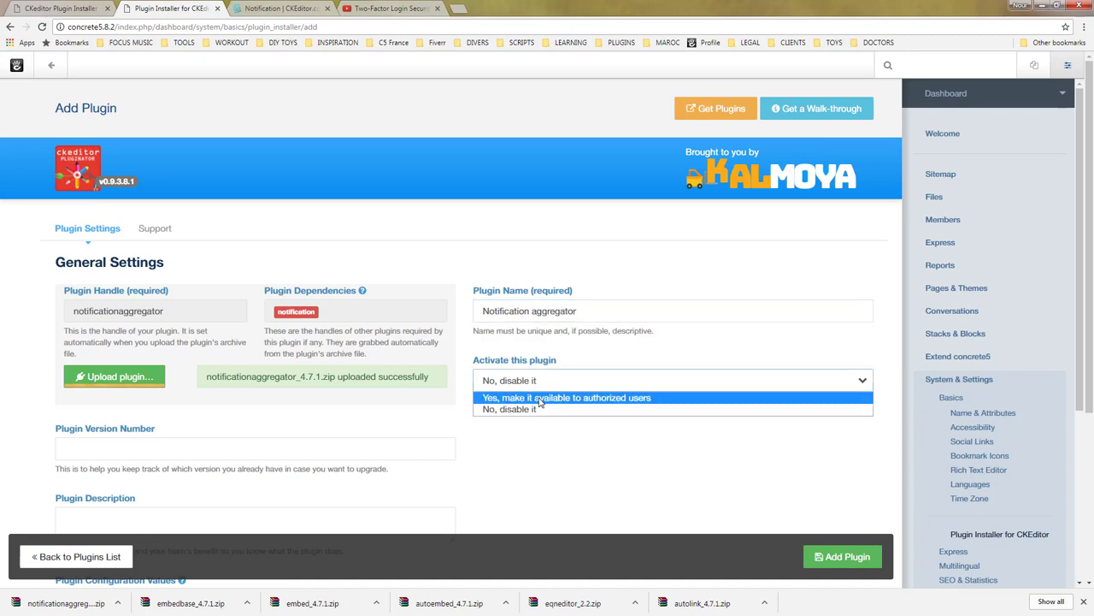
{"action": "left_click", "coordinate": [540, 400]}
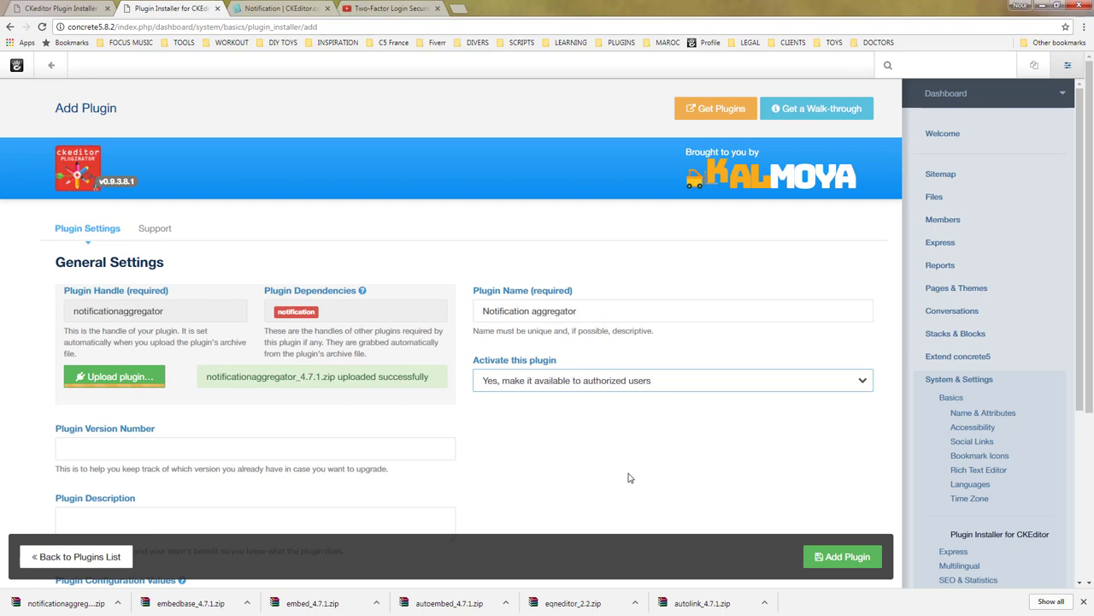
{"action": "scroll", "coordinate": [596, 459], "scroll_direction": "down", "scroll_amount": 2}
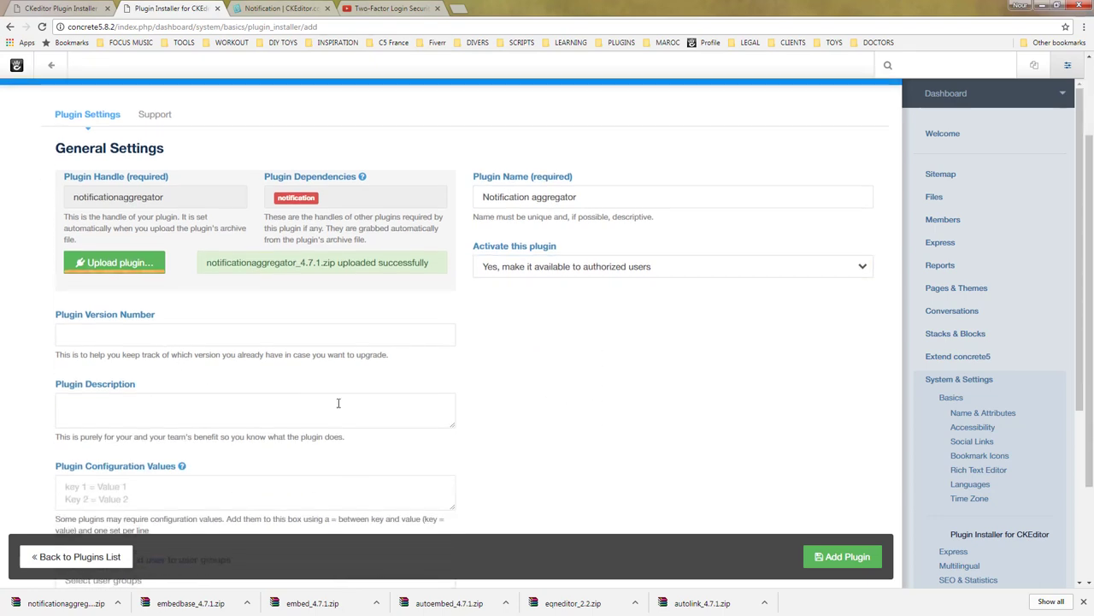
{"action": "scroll", "coordinate": [499, 401], "scroll_direction": "up", "scroll_amount": 2}
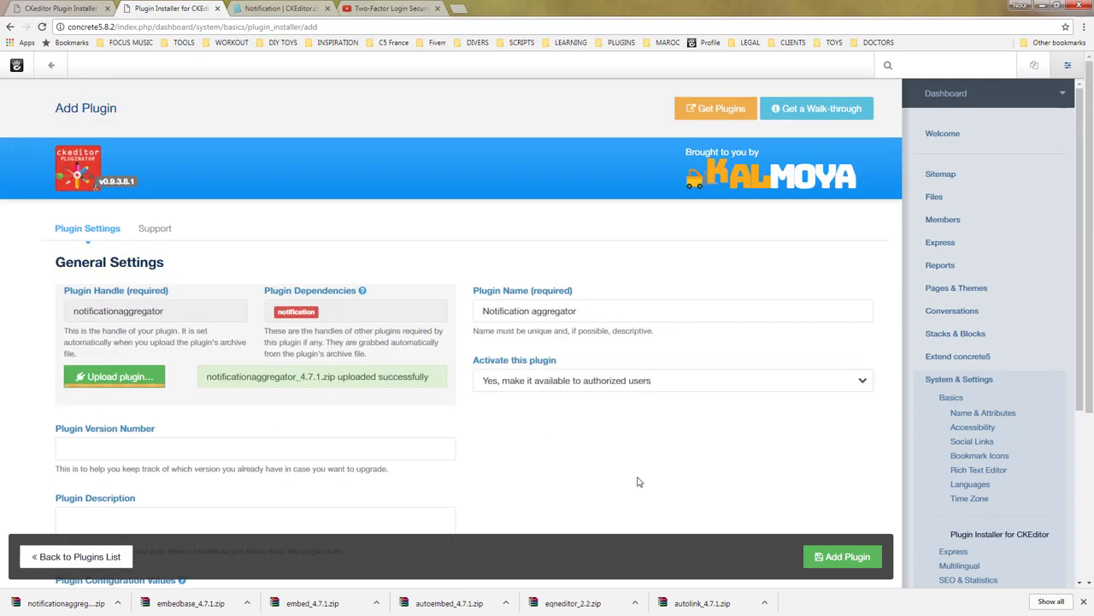
{"action": "left_click", "coordinate": [835, 558]}
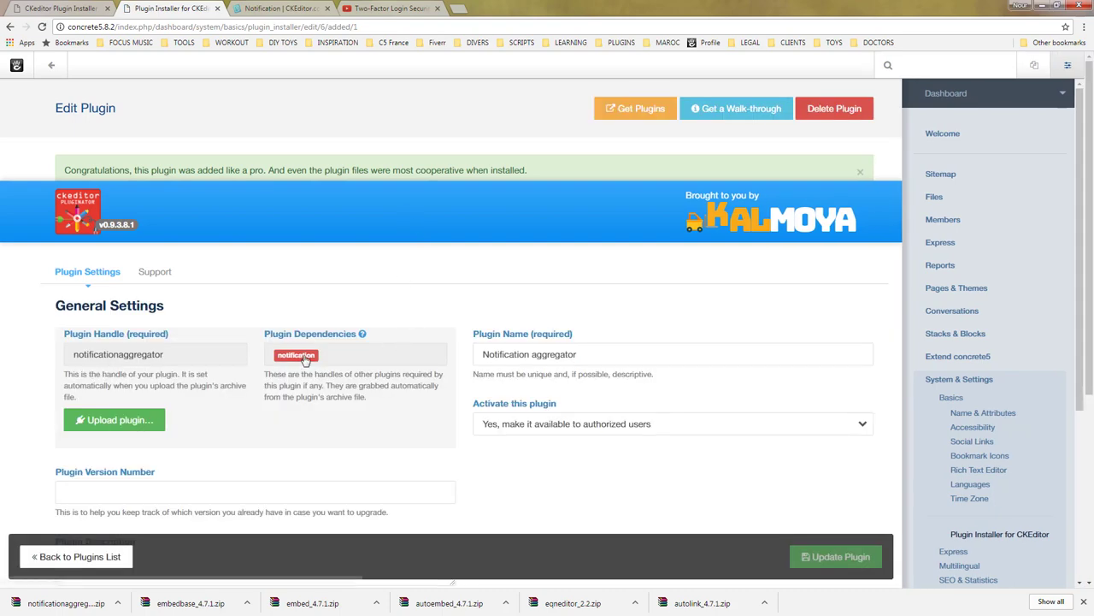
{"action": "left_click", "coordinate": [112, 557]}
Step: Download the missing Notification plugin to the desktop as notification_4.7.1.zip from its CKEditor add-on page, and close that page
{"action": "left_click", "coordinate": [285, 8]}
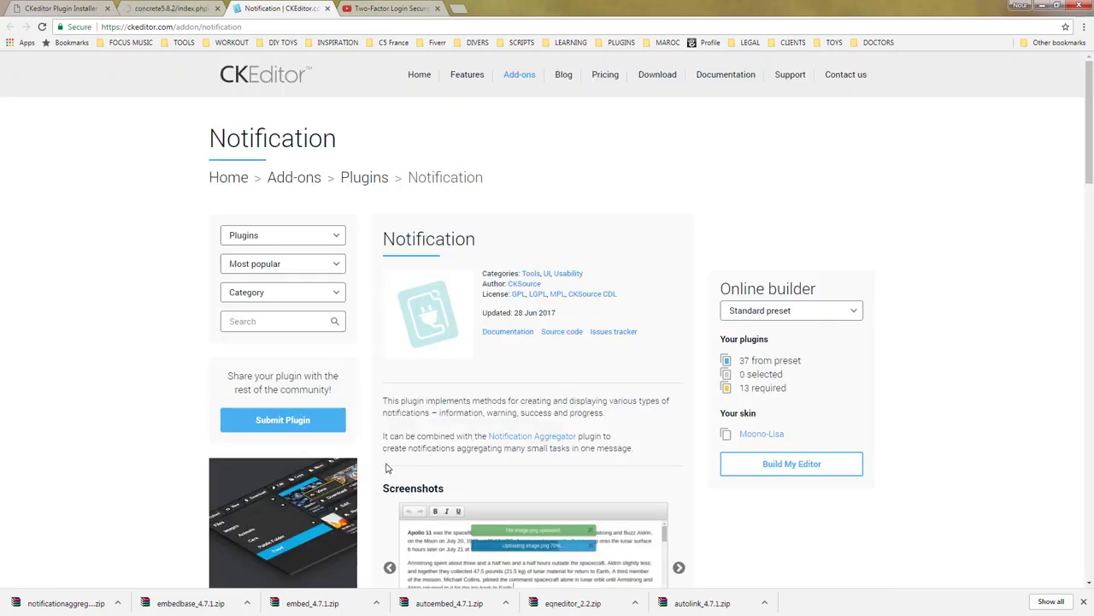
{"action": "scroll", "coordinate": [379, 484], "scroll_direction": "down", "scroll_amount": 4}
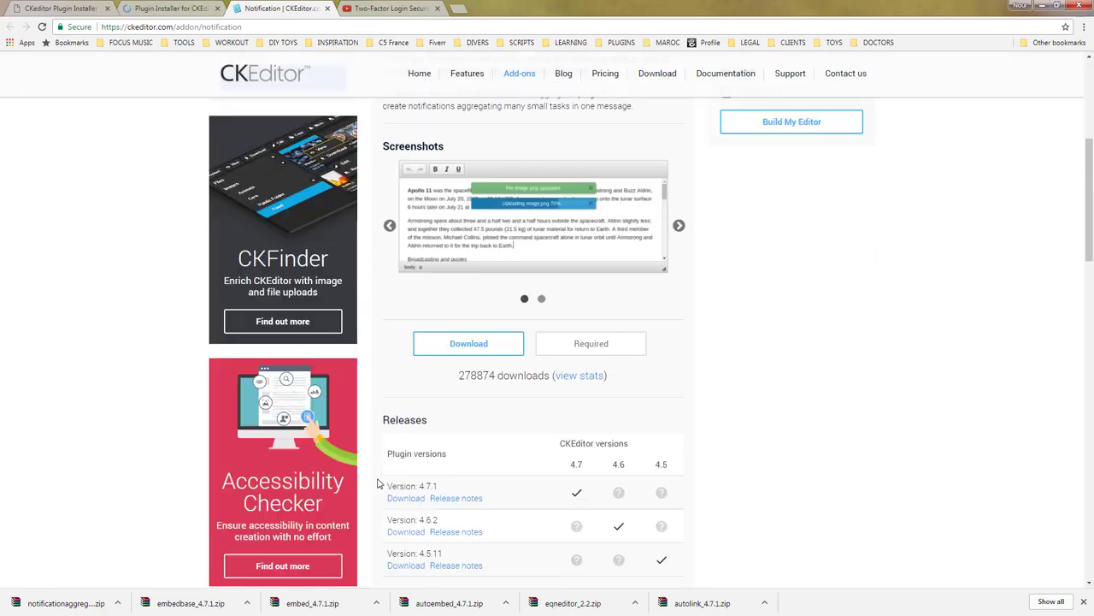
{"action": "left_click", "coordinate": [448, 350]}
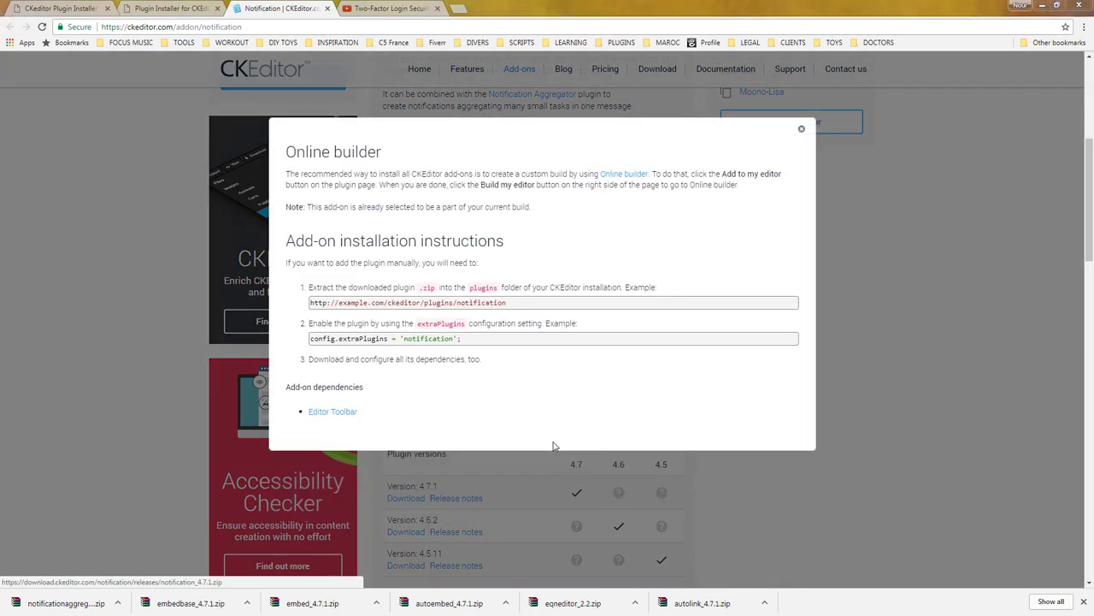
{"action": "left_click", "coordinate": [447, 287]}
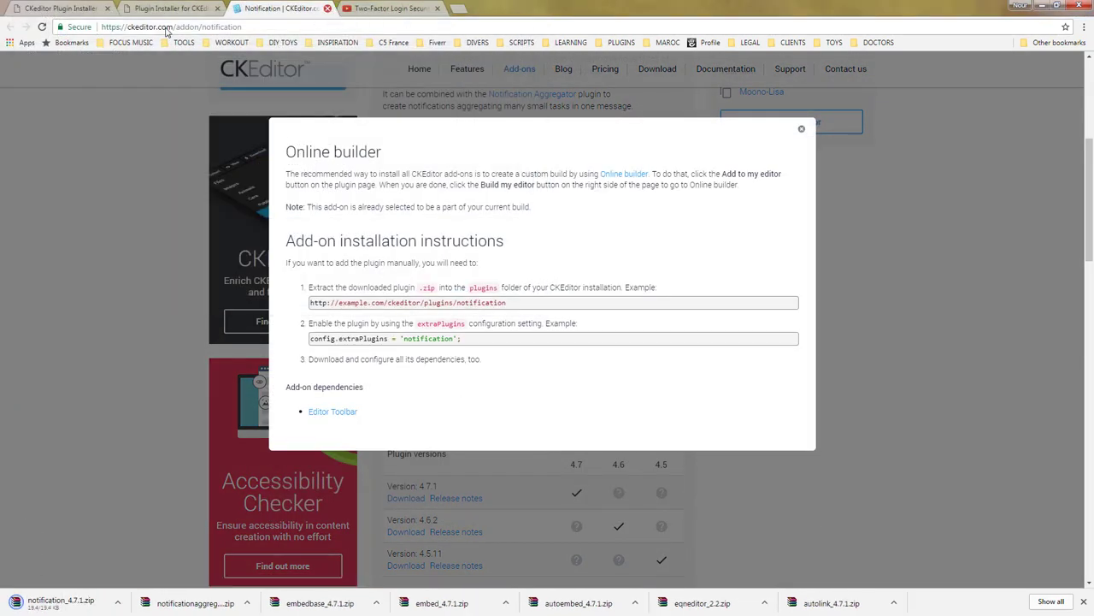
{"action": "key", "text": "ctrl+w"}
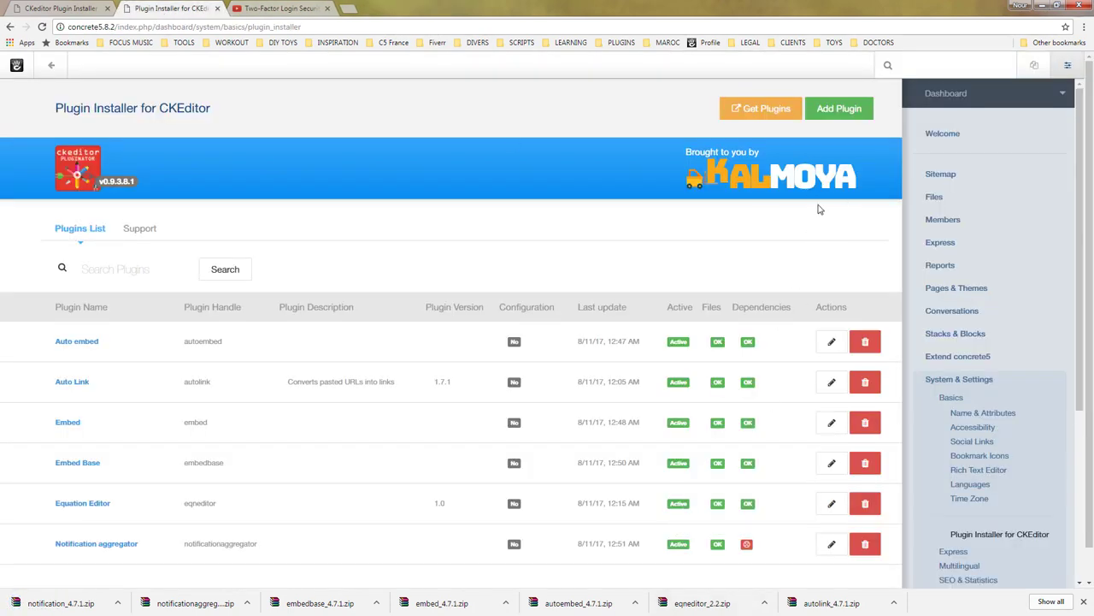
Step: Start another new plugin in the Plugin Installer and upload notification_4.7.1.zip from the desktop
{"action": "left_click", "coordinate": [838, 109]}
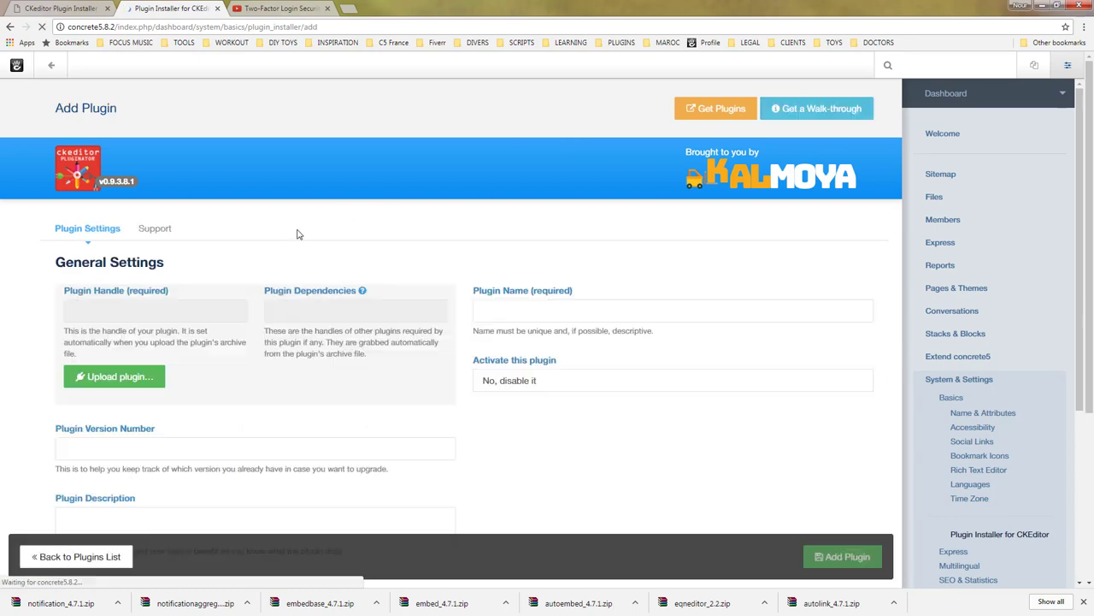
{"action": "left_click", "coordinate": [137, 381]}
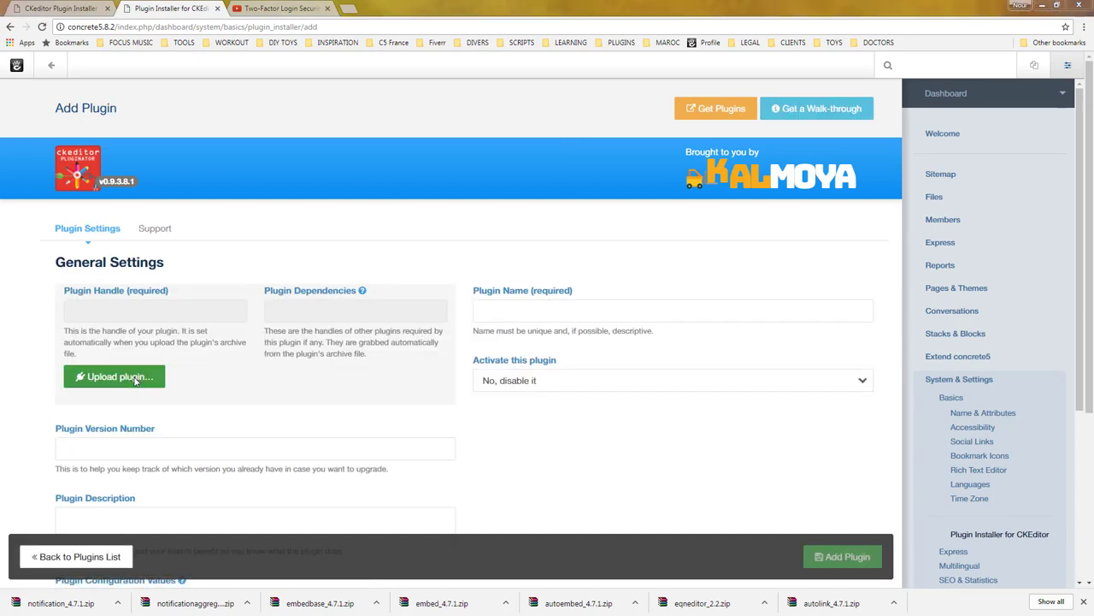
{"action": "left_click_drag", "start_coordinate": [539, 110], "coordinate": [528, 229]}
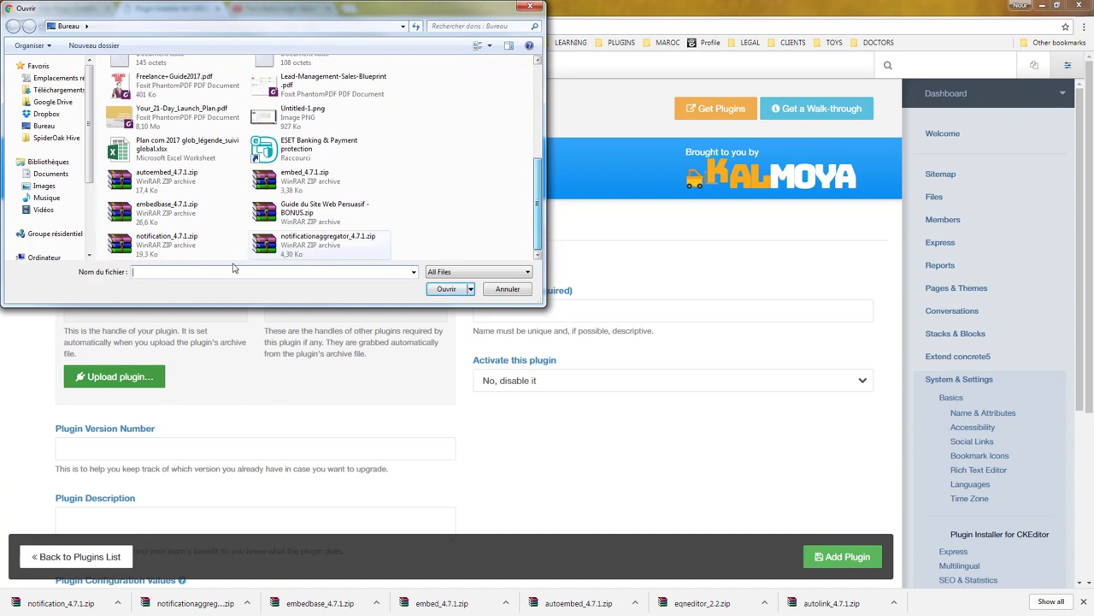
{"action": "double_click", "coordinate": [167, 242]}
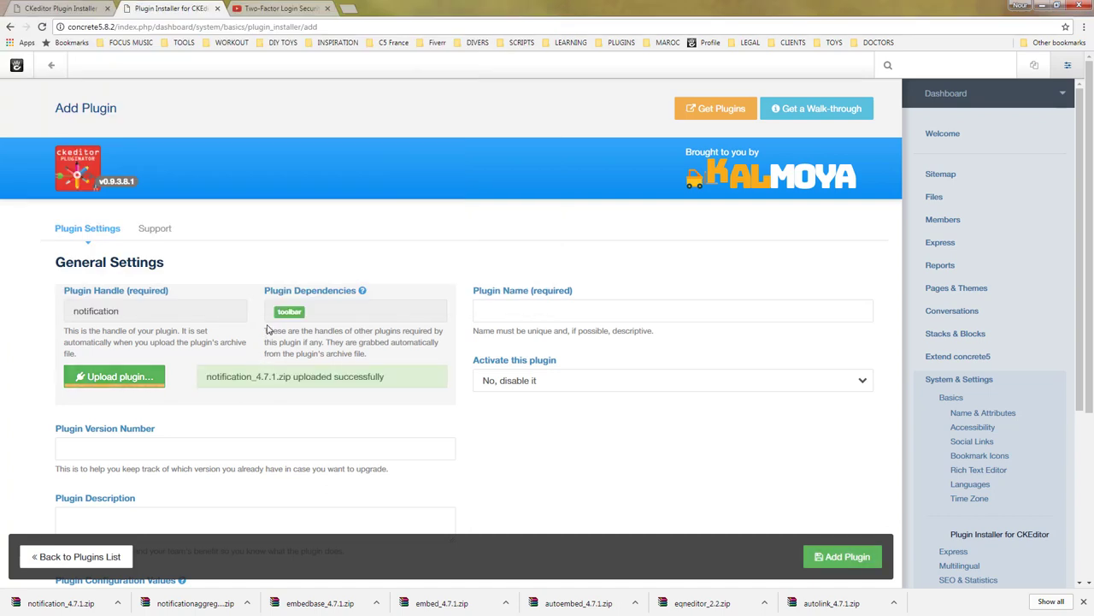
Step: Name the plugin "Notification", make it available to authorized users, add it and return to the plugins list
{"action": "mouse_move", "coordinate": [282, 316]}
{"action": "type", "text": "Notification"}
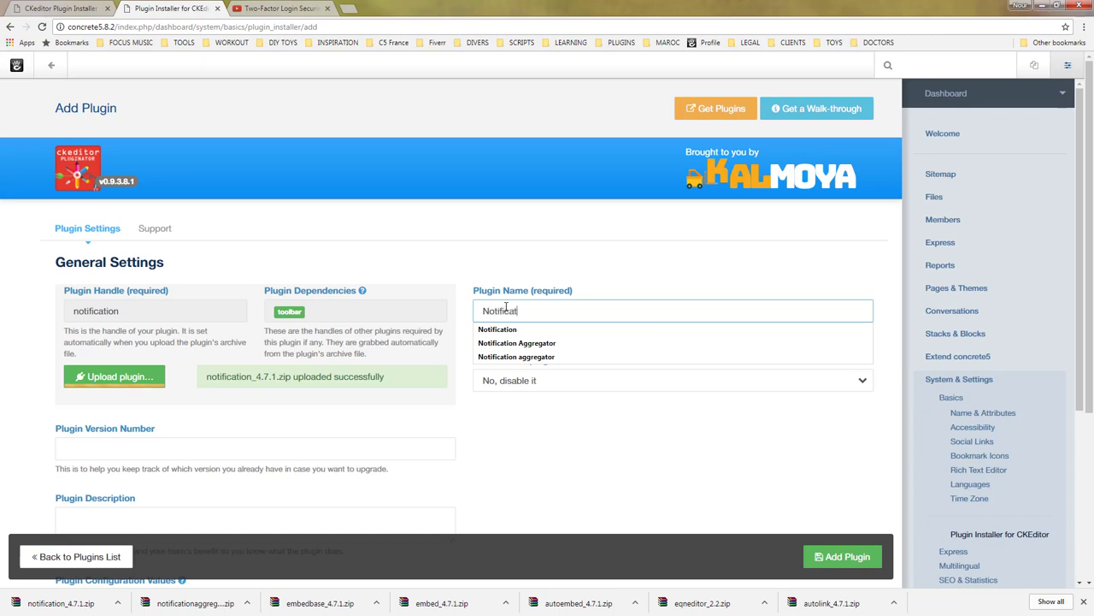
{"action": "left_click", "coordinate": [509, 379]}
{"action": "left_click", "coordinate": [512, 397]}
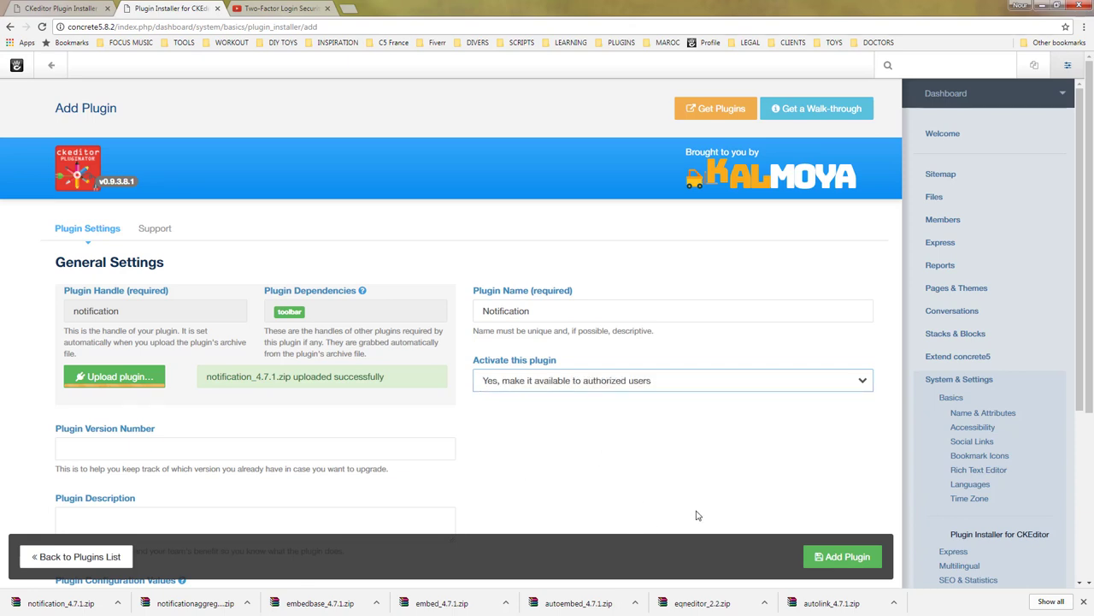
{"action": "left_click", "coordinate": [841, 560]}
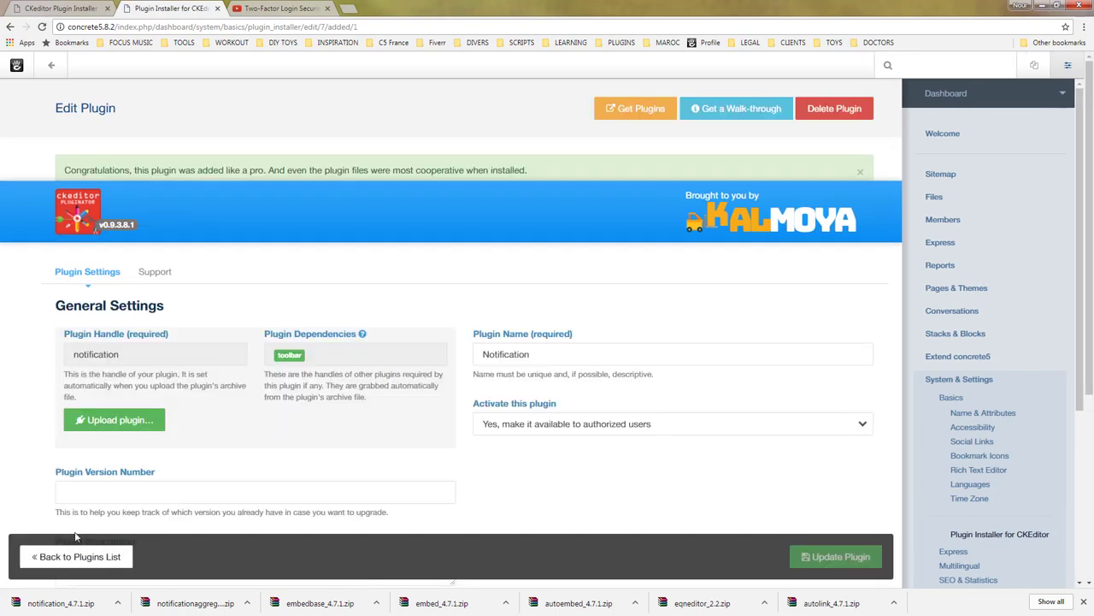
{"action": "left_click", "coordinate": [78, 564]}
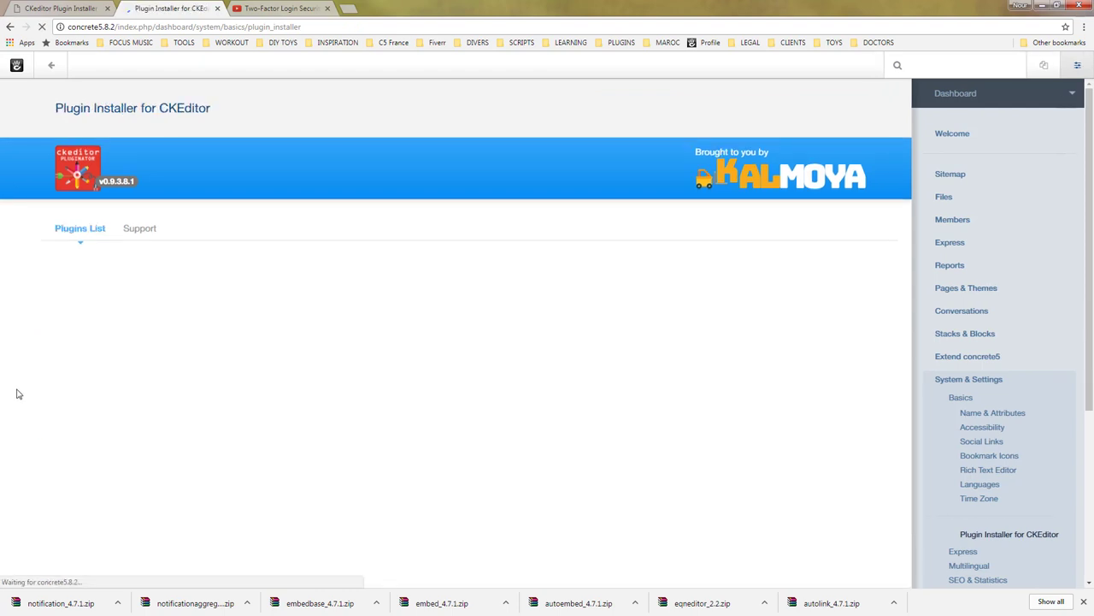
Step: Open the Embed plugin for editing, and in the CKEditor add-ons repository search for "autoembed" and open the Auto Embed page
{"action": "scroll", "coordinate": [17, 394], "scroll_direction": "down", "scroll_amount": 1}
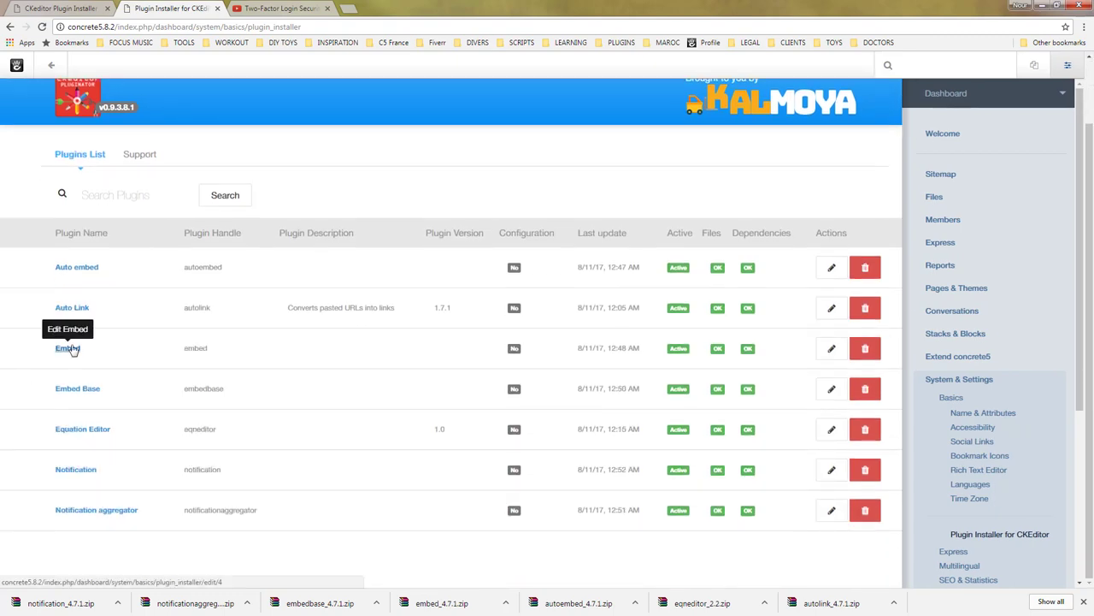
{"action": "left_click", "coordinate": [60, 350]}
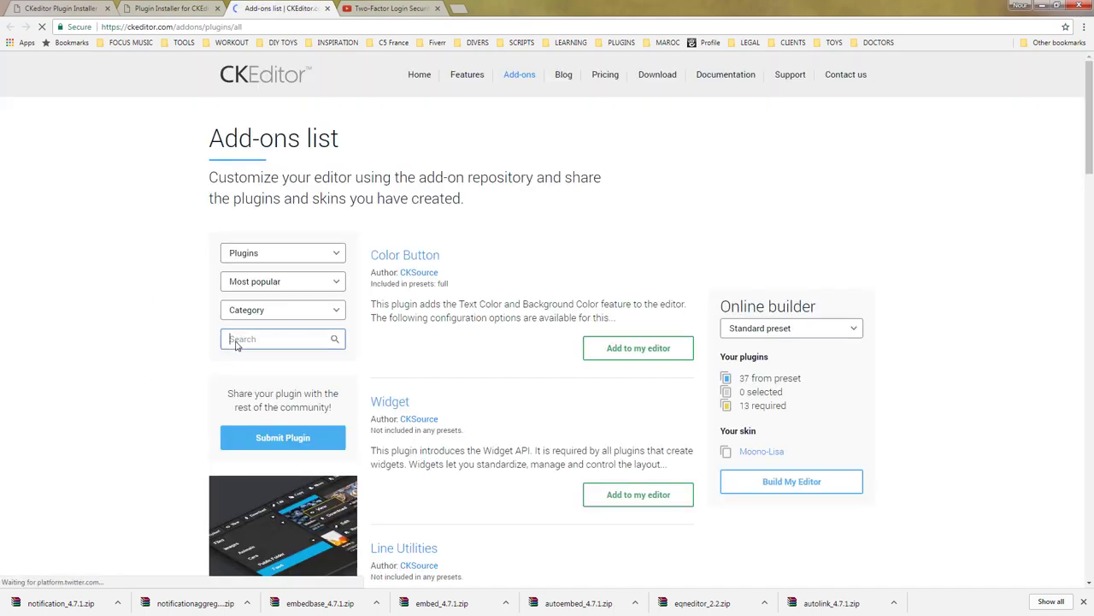
{"action": "type", "text": "auto"}
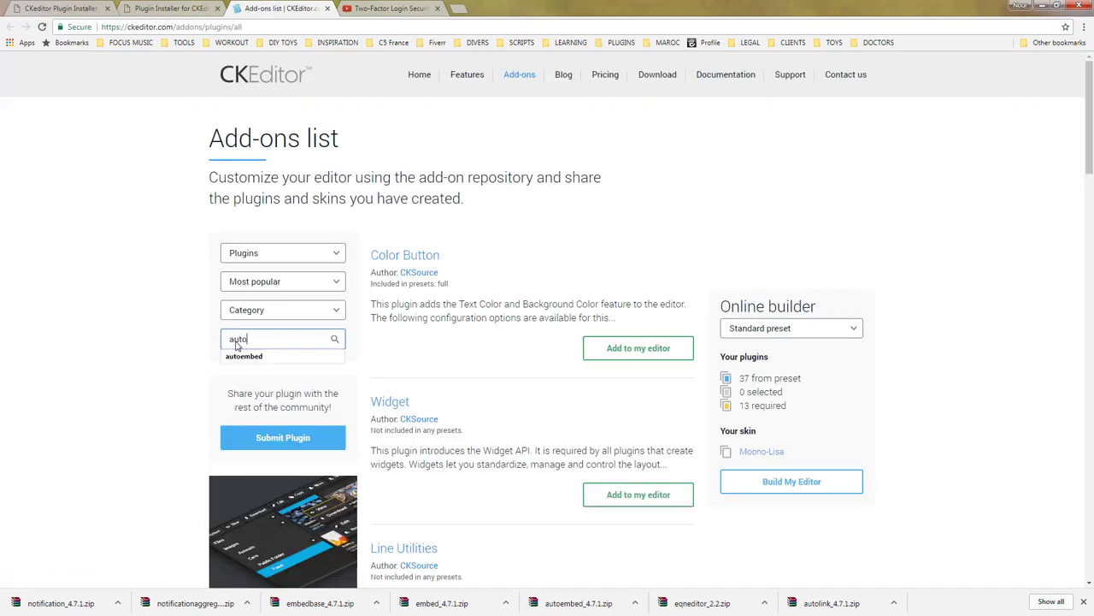
{"action": "type", "text": "embed"}
{"action": "key", "text": "Return"}
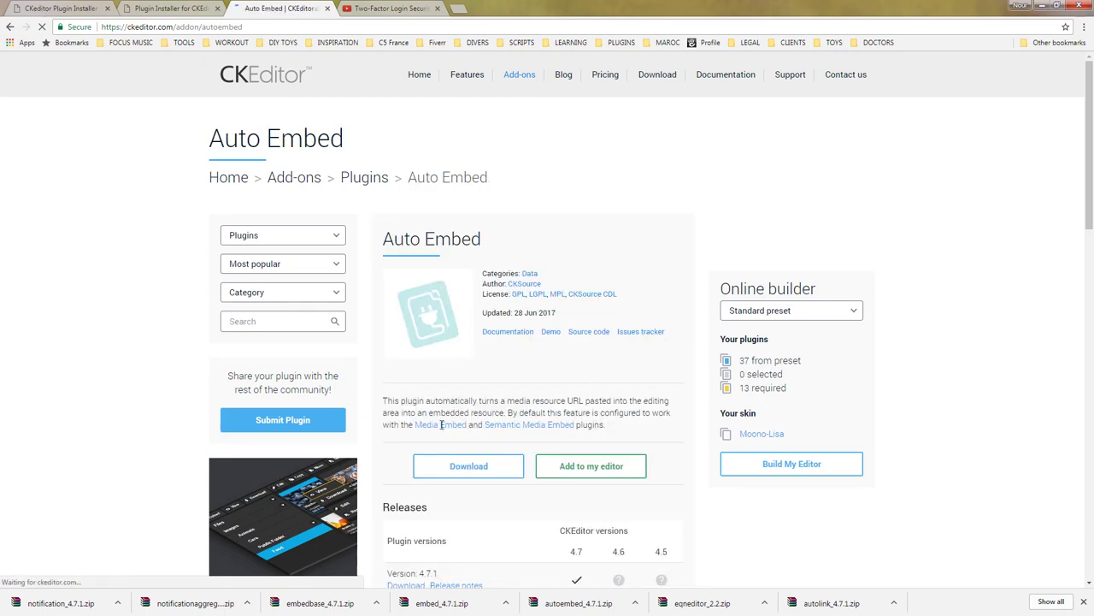
Step: Open the Media Embed add-on page and follow its documentation to the Configuring the Content Provider section
{"action": "middle_click", "coordinate": [440, 425]}
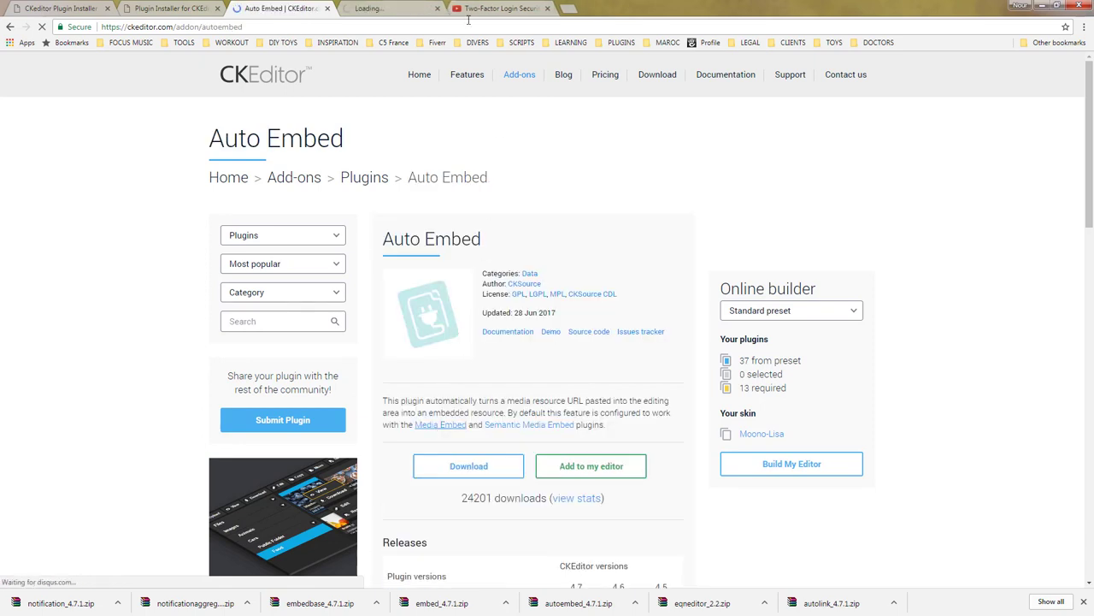
{"action": "left_click", "coordinate": [374, 8]}
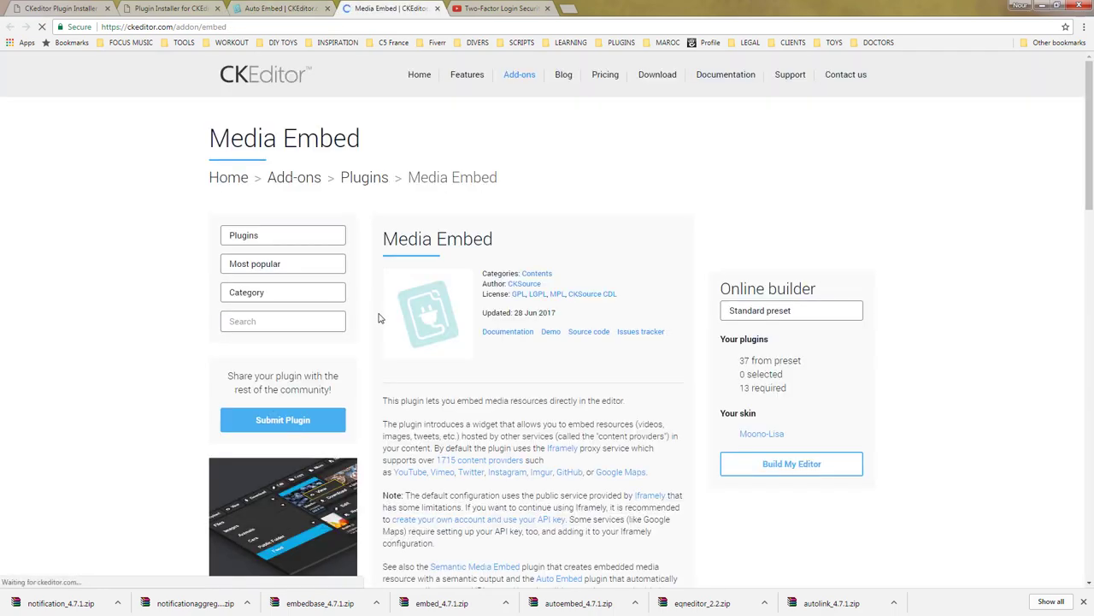
{"action": "scroll", "coordinate": [381, 318], "scroll_direction": "down", "scroll_amount": 2}
{"action": "scroll", "coordinate": [380, 318], "scroll_direction": "down", "scroll_amount": 1}
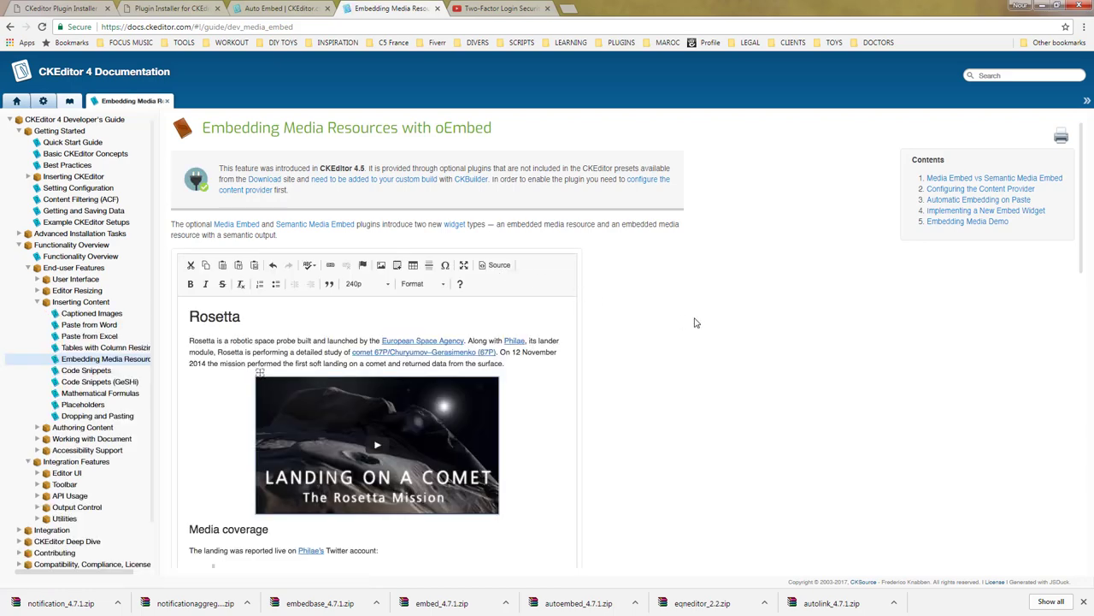
{"action": "scroll", "coordinate": [695, 322], "scroll_direction": "down", "scroll_amount": 5}
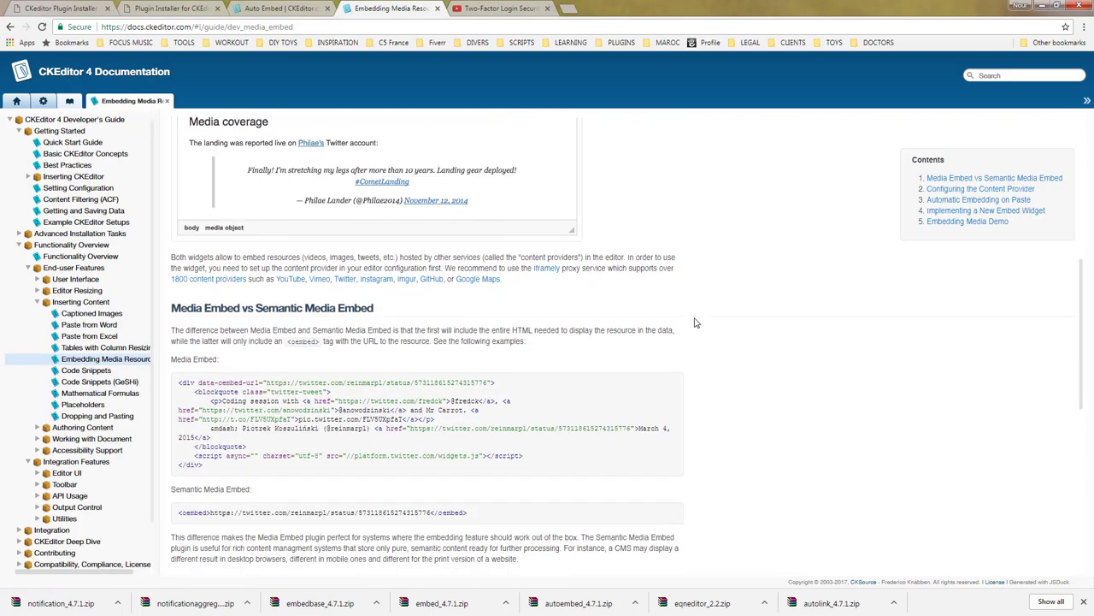
{"action": "scroll", "coordinate": [695, 323], "scroll_direction": "down", "scroll_amount": 3}
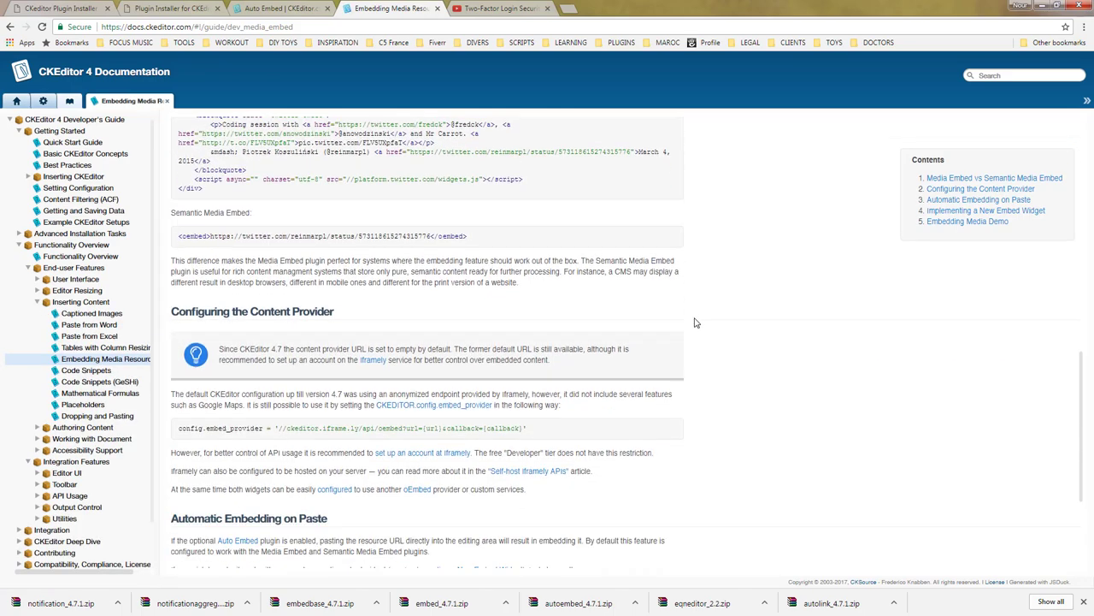
{"action": "scroll", "coordinate": [695, 322], "scroll_direction": "down", "scroll_amount": 2}
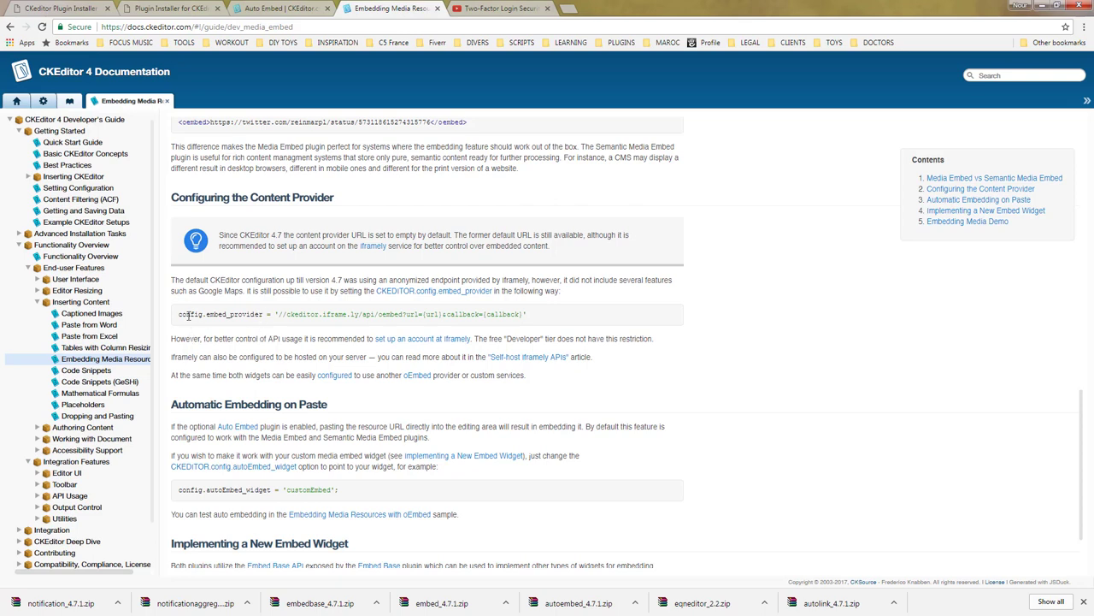
Step: Copy the whole config.embed_provider code line from the Configuring the Content Provider section
{"action": "left_click_drag", "start_coordinate": [209, 314], "coordinate": [263, 315]}
{"action": "left_click", "coordinate": [248, 314]}
{"action": "left_click_drag", "start_coordinate": [253, 339], "coordinate": [179, 314]}
{"action": "right_click", "coordinate": [181, 314]}
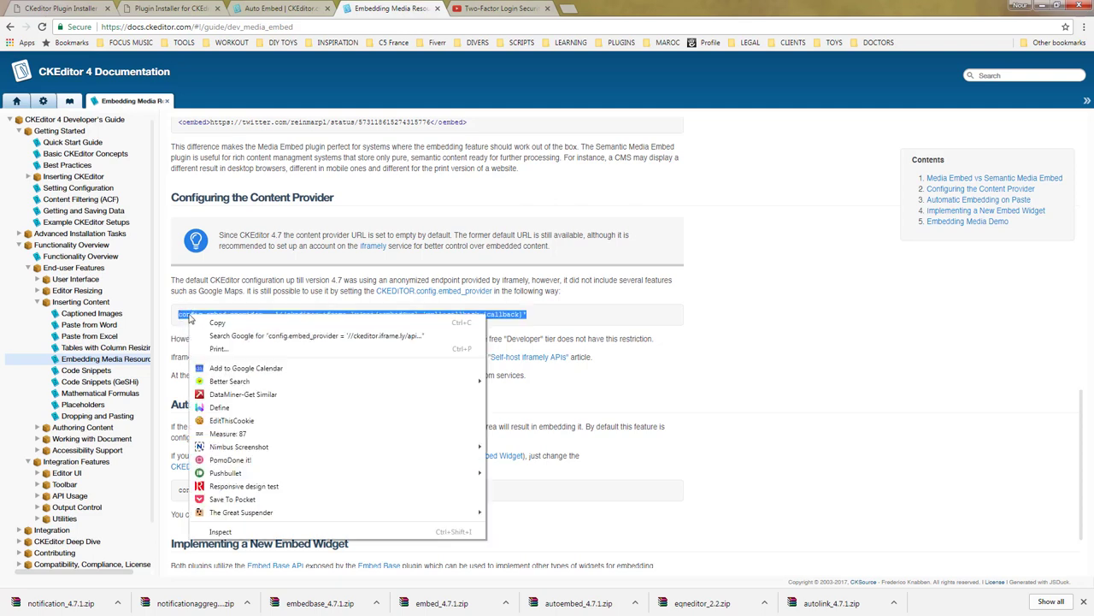
{"action": "left_click", "coordinate": [206, 323]}
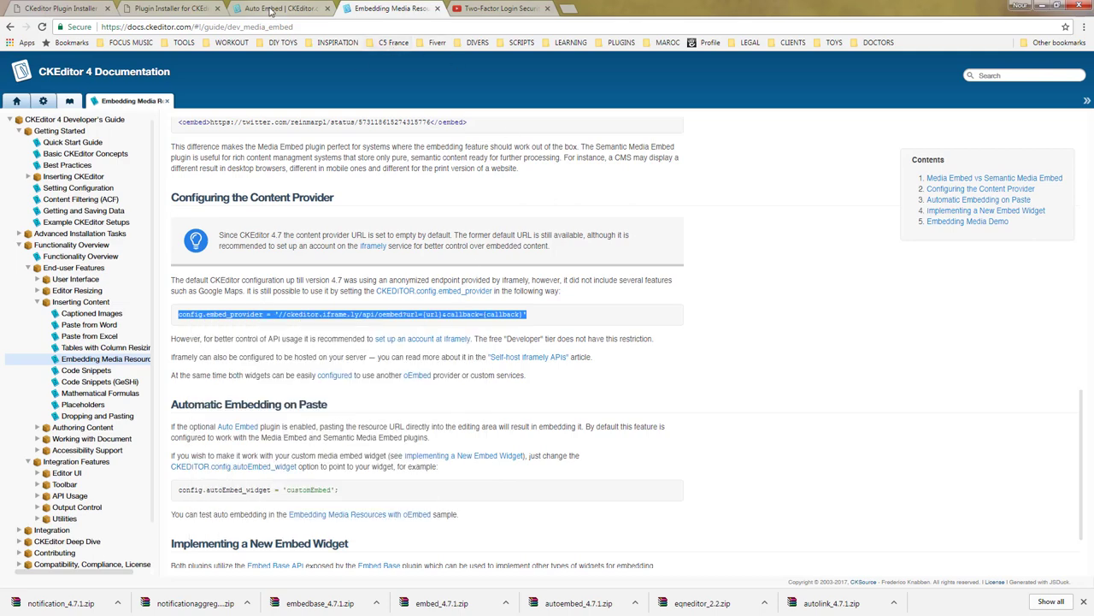
Step: Return to the Embed plugin's settings and paste the copied config.embed_provider line into its configuration values
{"action": "left_click", "coordinate": [179, 10]}
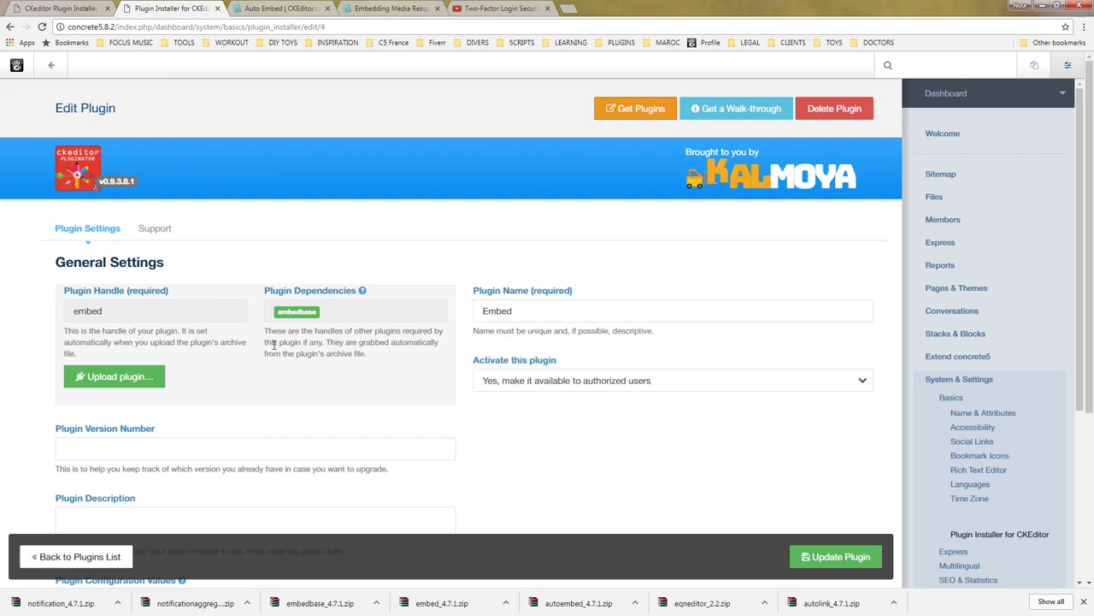
{"action": "scroll", "coordinate": [244, 355], "scroll_direction": "down", "scroll_amount": 2}
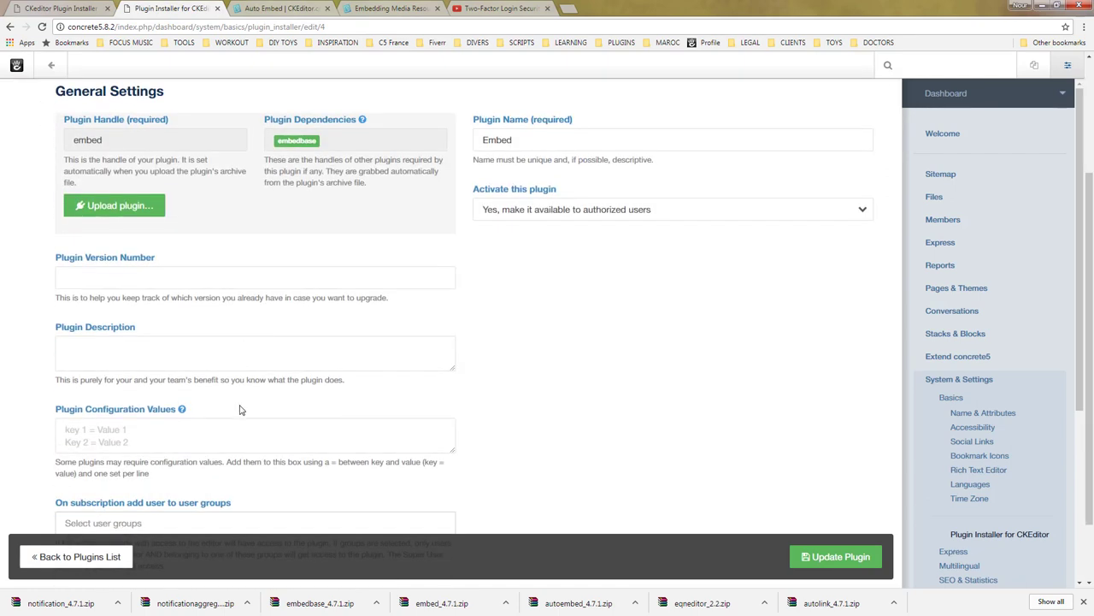
{"action": "left_click", "coordinate": [243, 430]}
{"action": "right_click", "coordinate": [245, 428]}
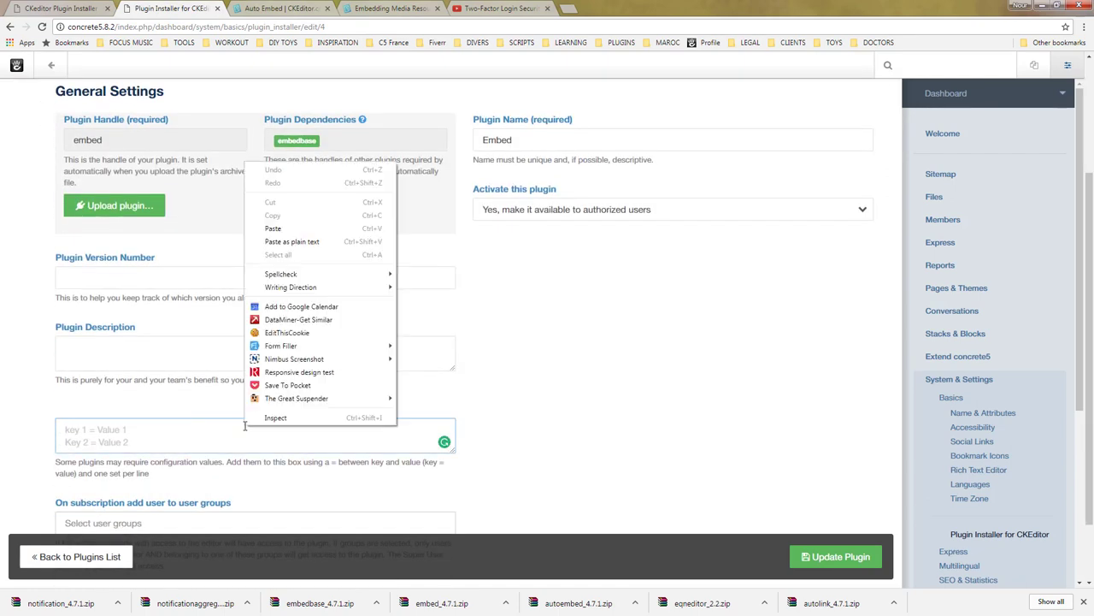
{"action": "left_click", "coordinate": [272, 228]}
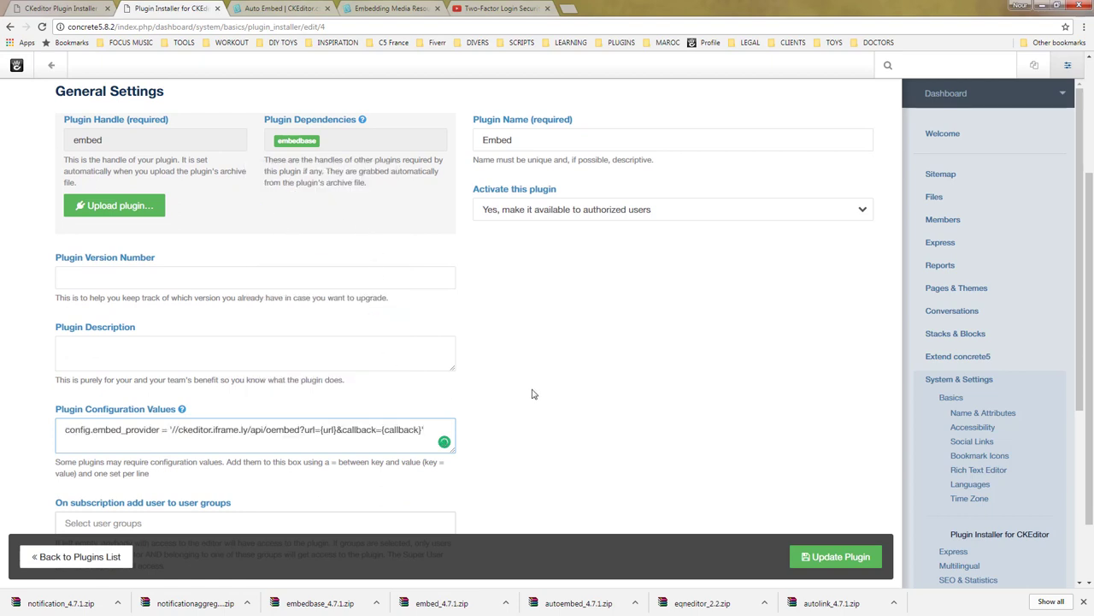
Step: Check the config prefix, embed_provider key and value in the pasted configuration line, and update the Embed plugin
{"action": "left_click_drag", "start_coordinate": [428, 436], "coordinate": [65, 430]}
{"action": "left_click", "coordinate": [233, 439]}
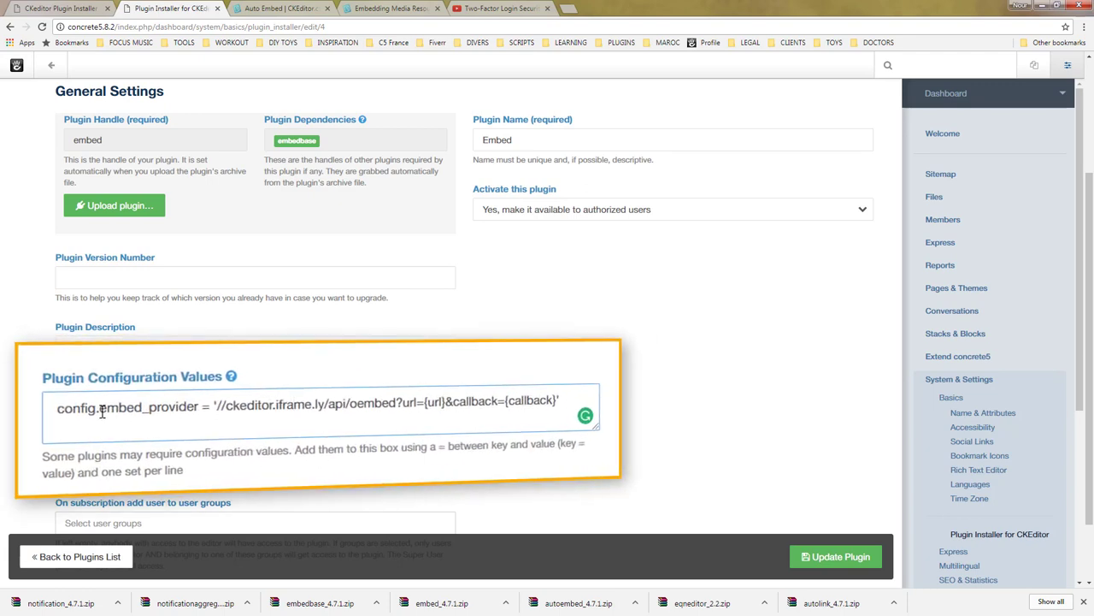
{"action": "left_click_drag", "start_coordinate": [101, 412], "coordinate": [49, 410]}
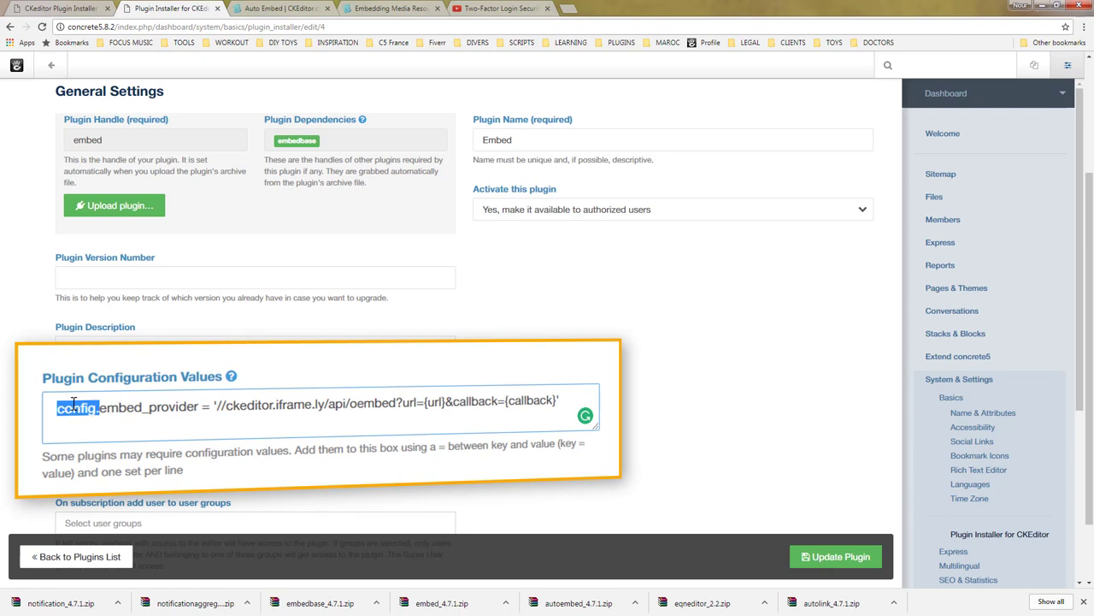
{"action": "left_click", "coordinate": [203, 407]}
{"action": "type", "text": "="}
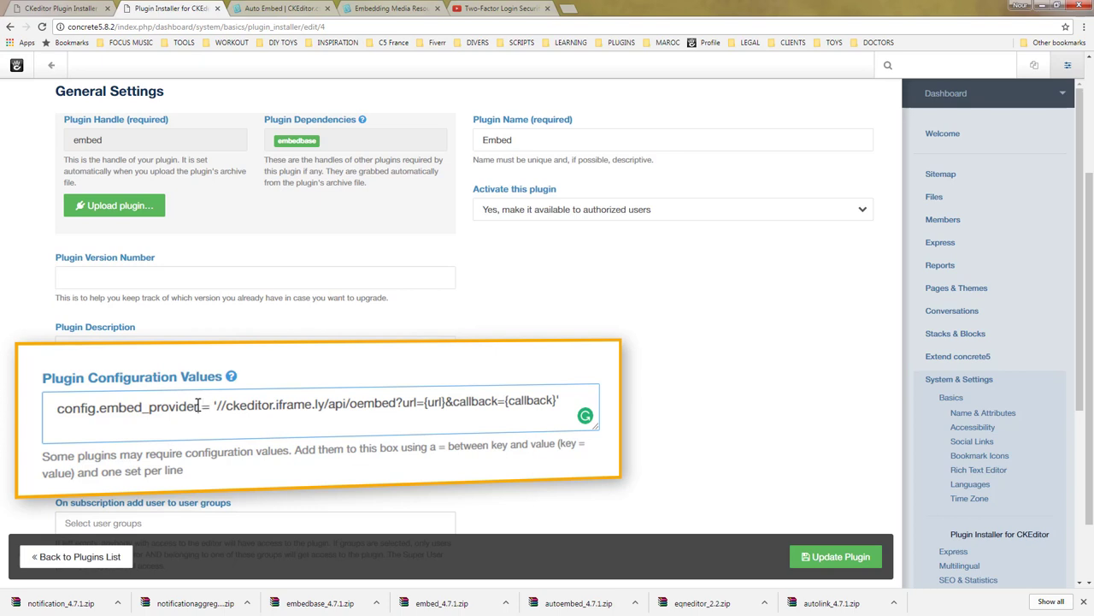
{"action": "left_click_drag", "start_coordinate": [199, 406], "coordinate": [99, 407]}
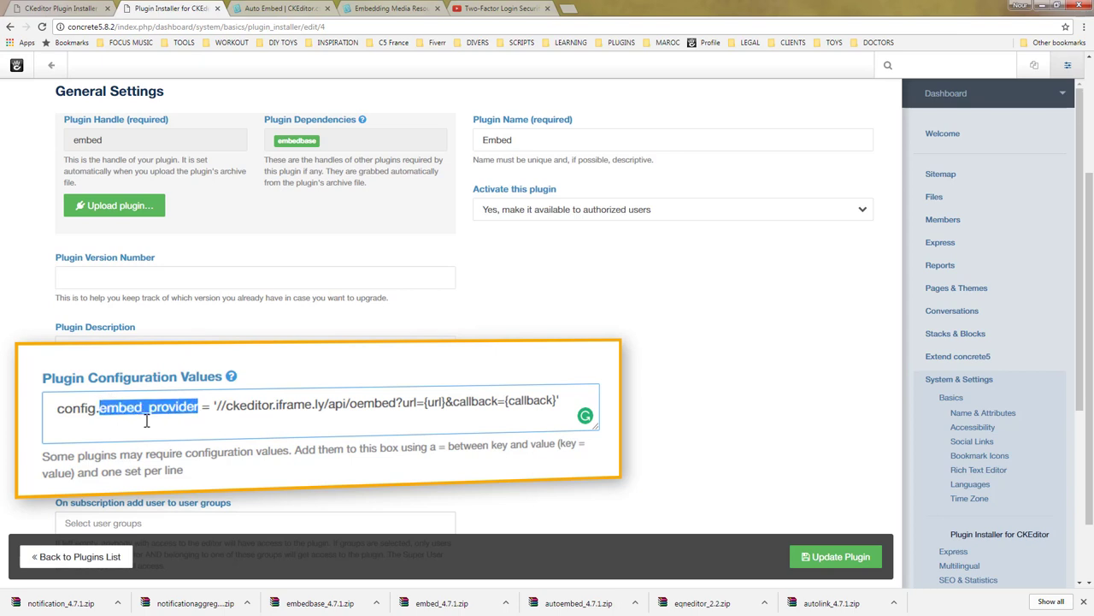
{"action": "left_click", "coordinate": [565, 401]}
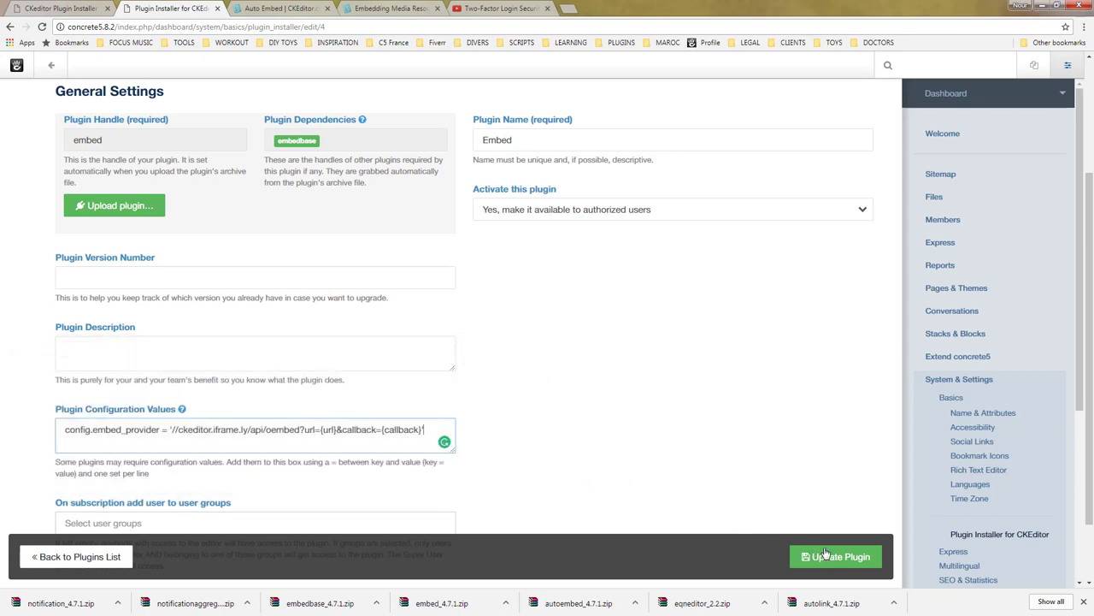
{"action": "left_click", "coordinate": [834, 560]}
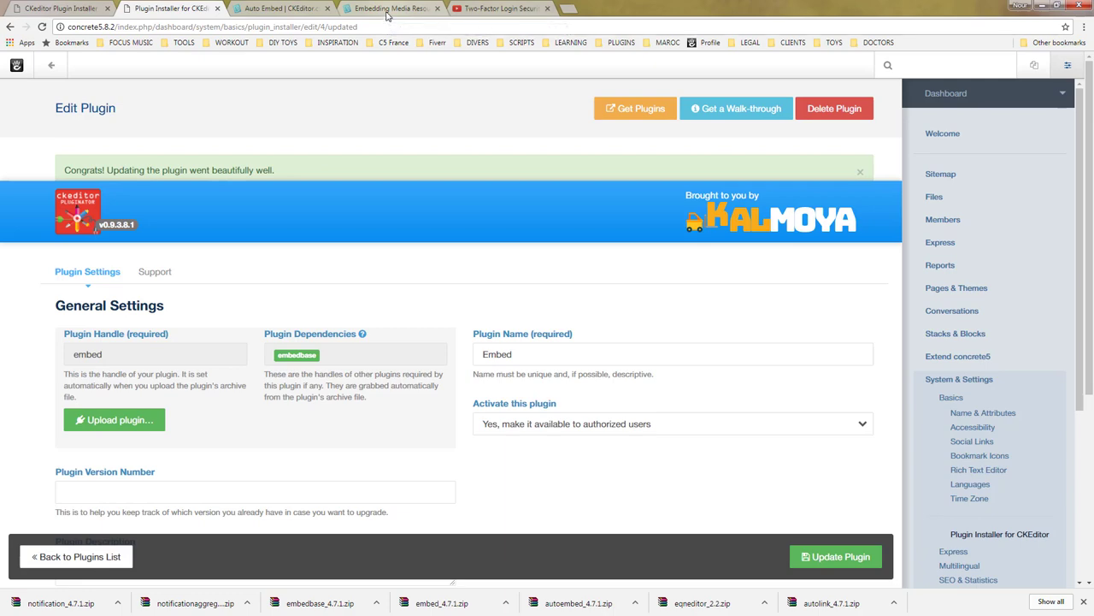
Step: Review the Embedding Media Resources documentation, from the iframely account recommendation back up to the page's introduction
{"action": "left_click", "coordinate": [387, 9]}
{"action": "scroll", "coordinate": [454, 281], "scroll_direction": "down", "scroll_amount": 1}
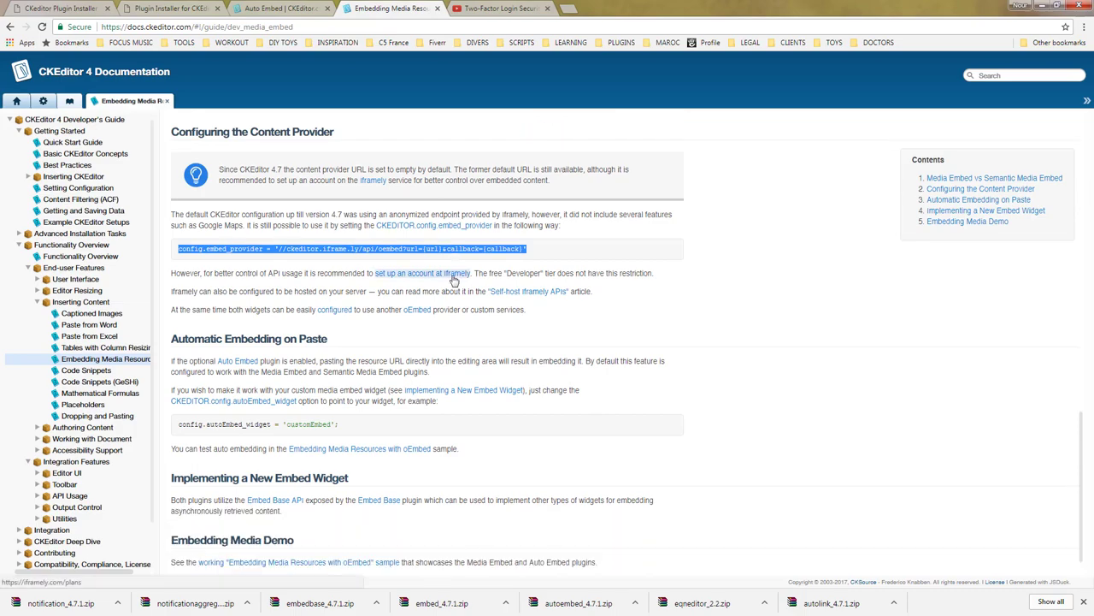
{"action": "scroll", "coordinate": [454, 280], "scroll_direction": "up", "scroll_amount": 4}
{"action": "scroll", "coordinate": [454, 280], "scroll_direction": "up", "scroll_amount": 2}
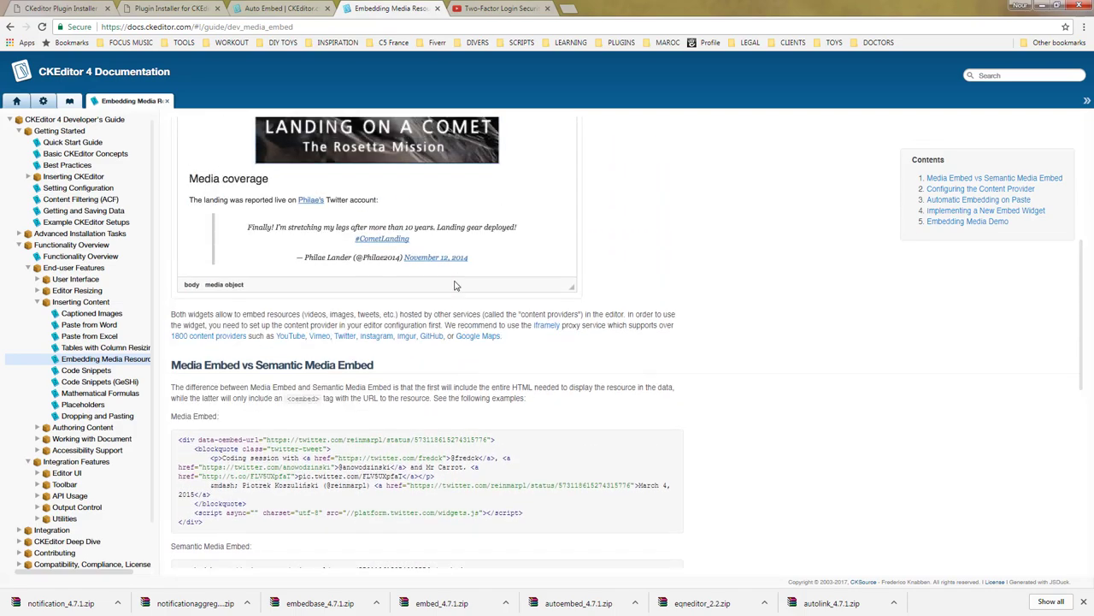
{"action": "scroll", "coordinate": [610, 305], "scroll_direction": "up", "scroll_amount": 4}
{"action": "scroll", "coordinate": [611, 305], "scroll_direction": "up", "scroll_amount": 1}
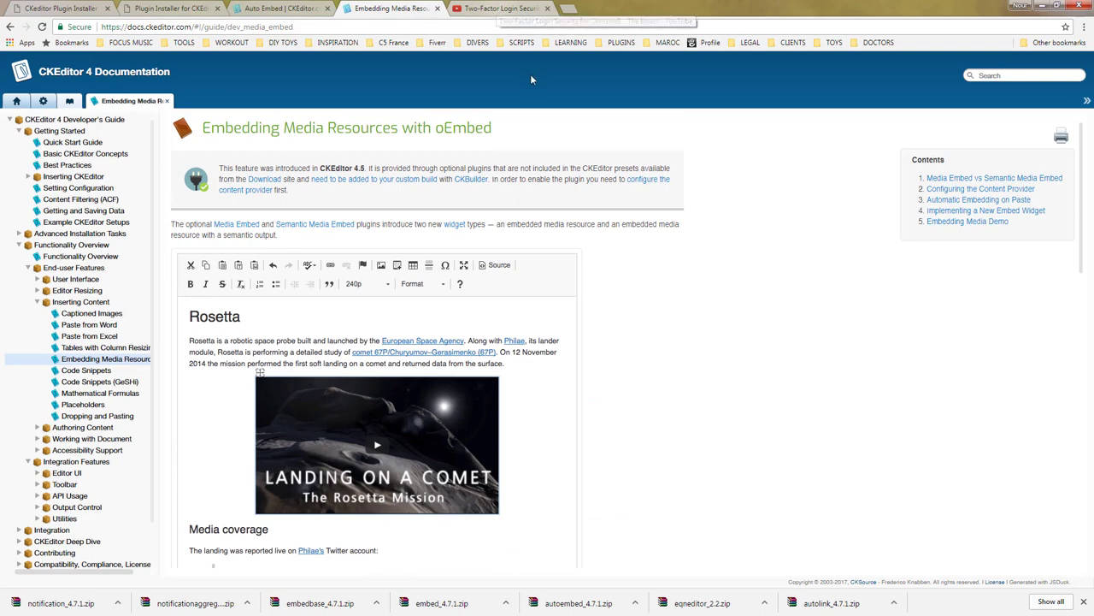
Step: Copy the full web address of the YouTube video Two-Factor Login Security for Concrete5 - The basics
{"action": "left_click", "coordinate": [497, 9]}
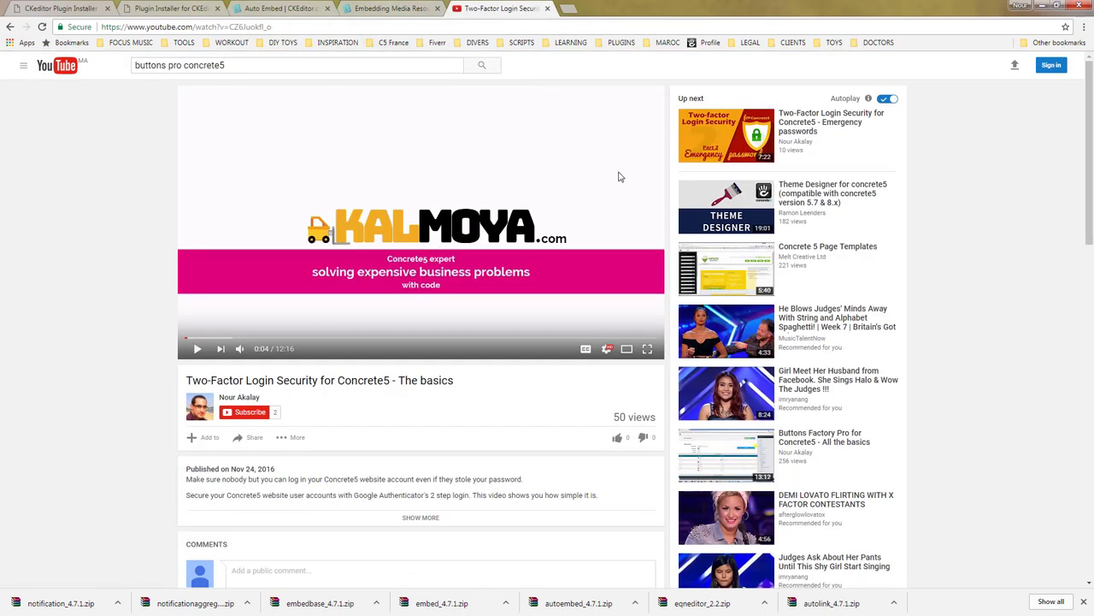
{"action": "left_click", "coordinate": [325, 26]}
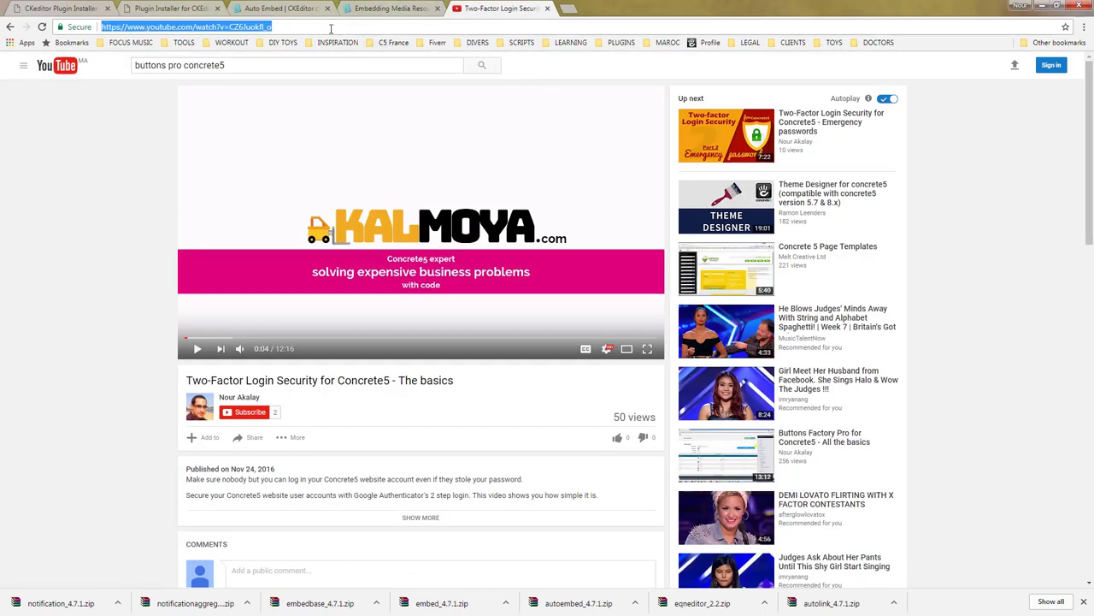
{"action": "right_click", "coordinate": [331, 28]}
{"action": "left_click", "coordinate": [356, 71]}
Step: Reload the CKeditor Plugin Installer Test Zone page, edit its content block and place the cursor on the empty line below the link
{"action": "left_click", "coordinate": [70, 15]}
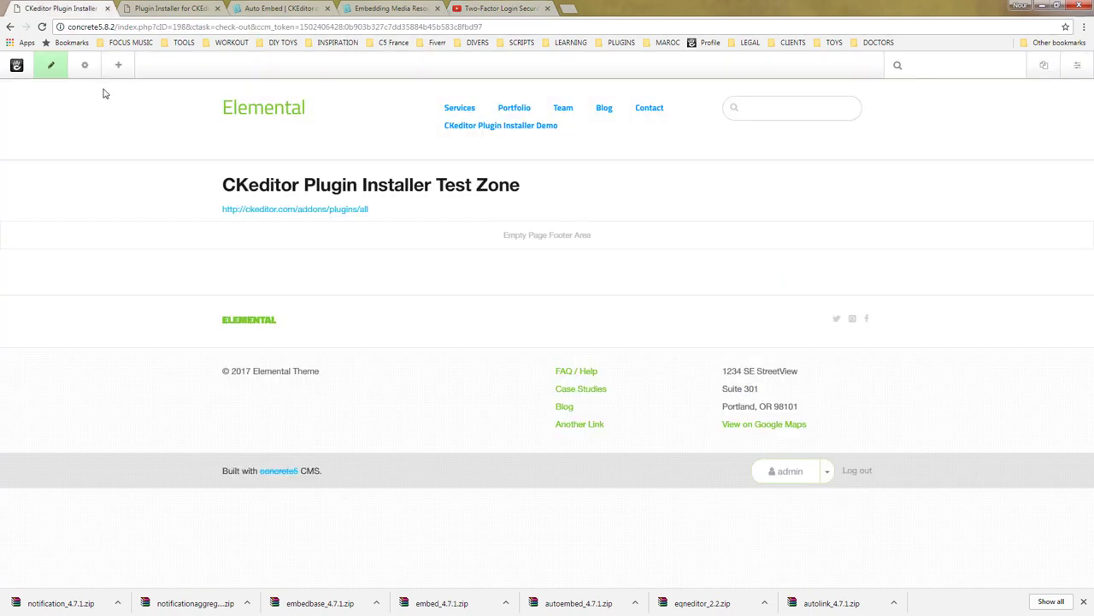
{"action": "left_click", "coordinate": [45, 27]}
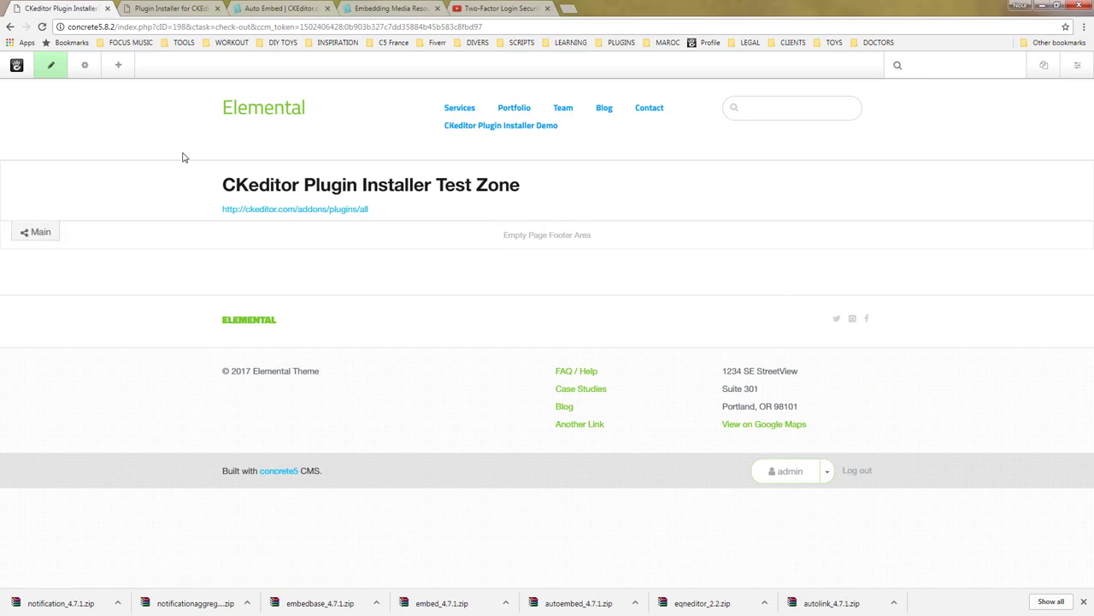
{"action": "left_click", "coordinate": [479, 198]}
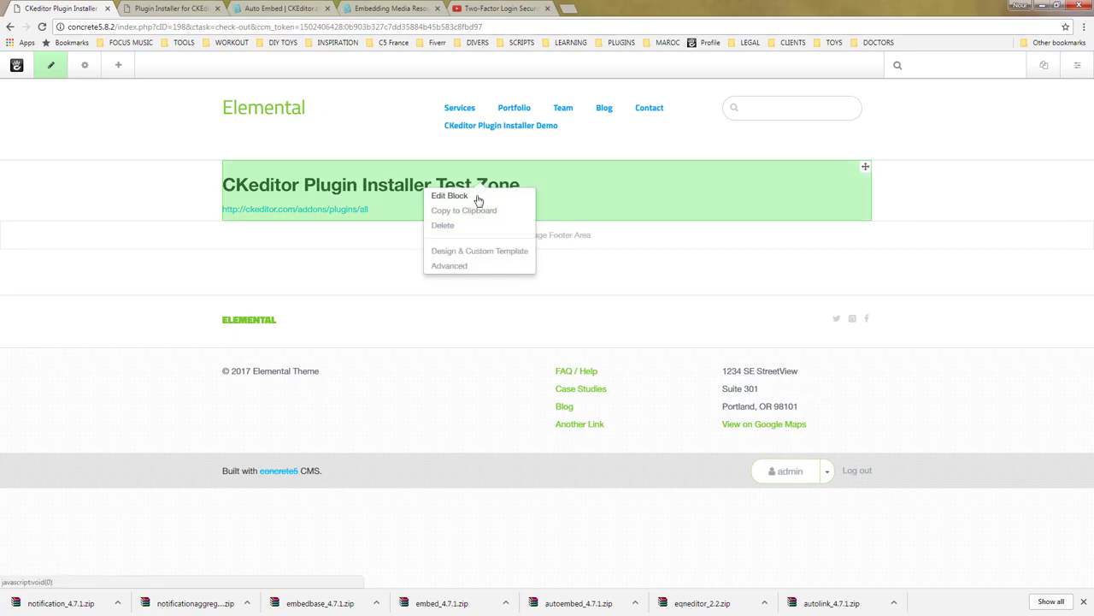
{"action": "left_click", "coordinate": [450, 196]}
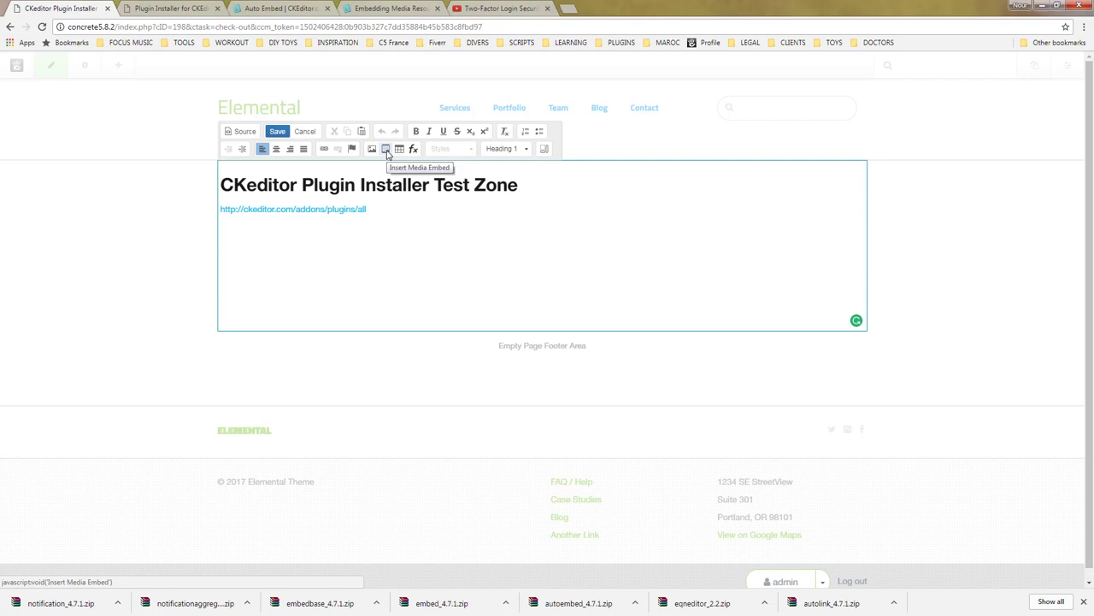
{"action": "left_click", "coordinate": [374, 246]}
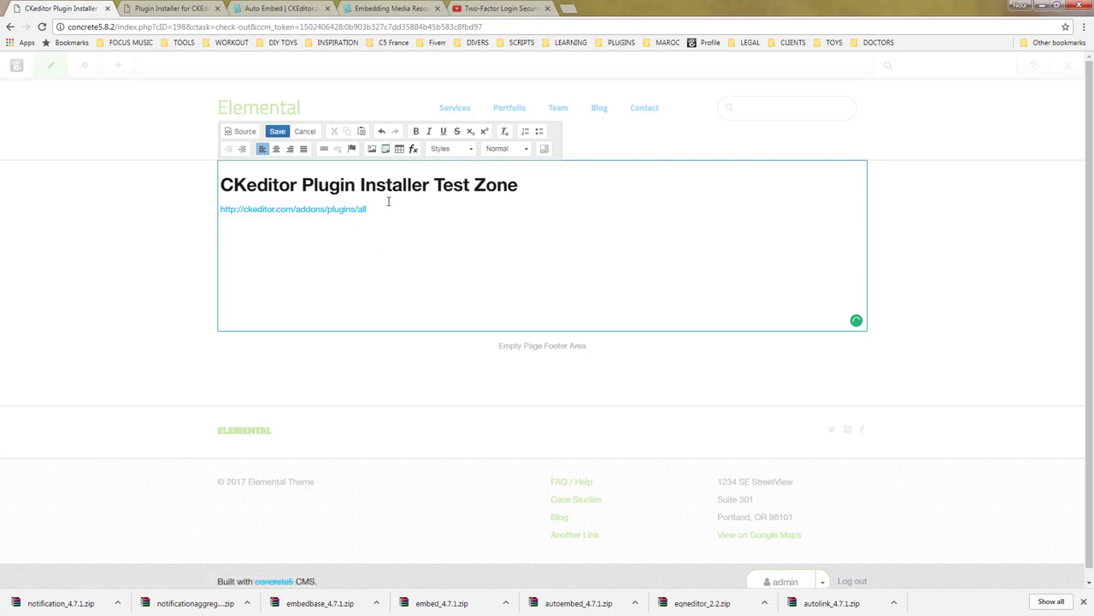
Step: Check the Media Embed dialog's URL field without inserting anything, and return to the block being edited
{"action": "left_click", "coordinate": [389, 152]}
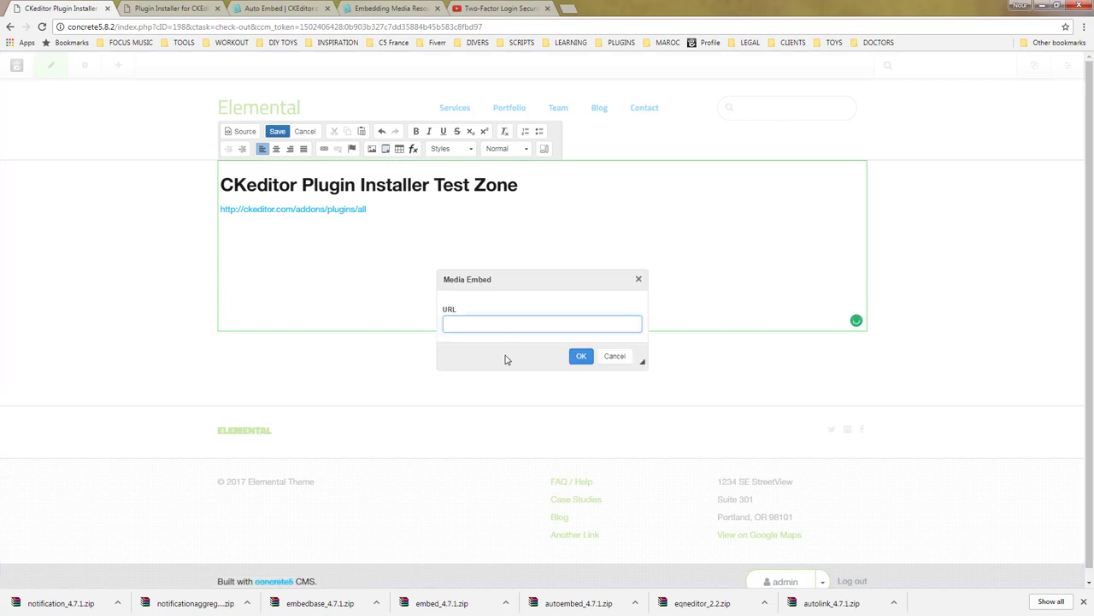
{"action": "left_click", "coordinate": [614, 357]}
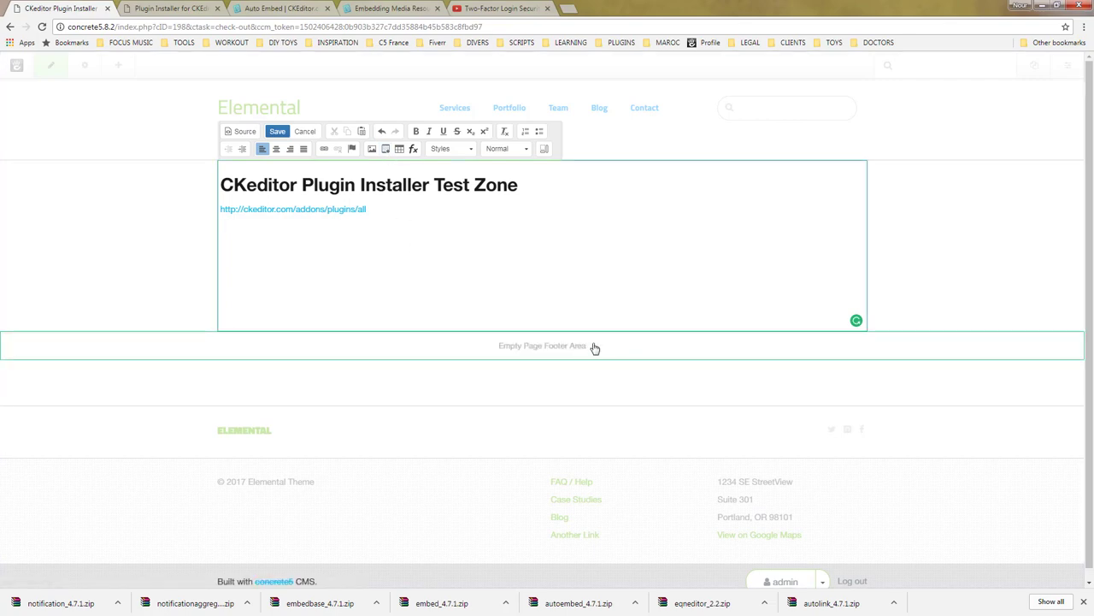
{"action": "left_click", "coordinate": [180, 10]}
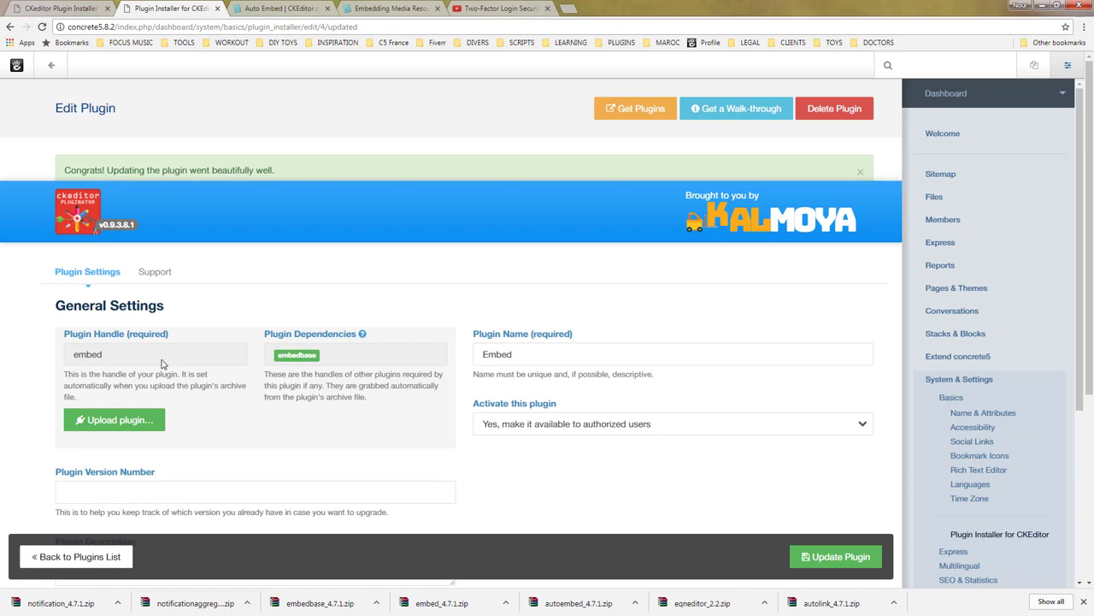
{"action": "left_click", "coordinate": [75, 8]}
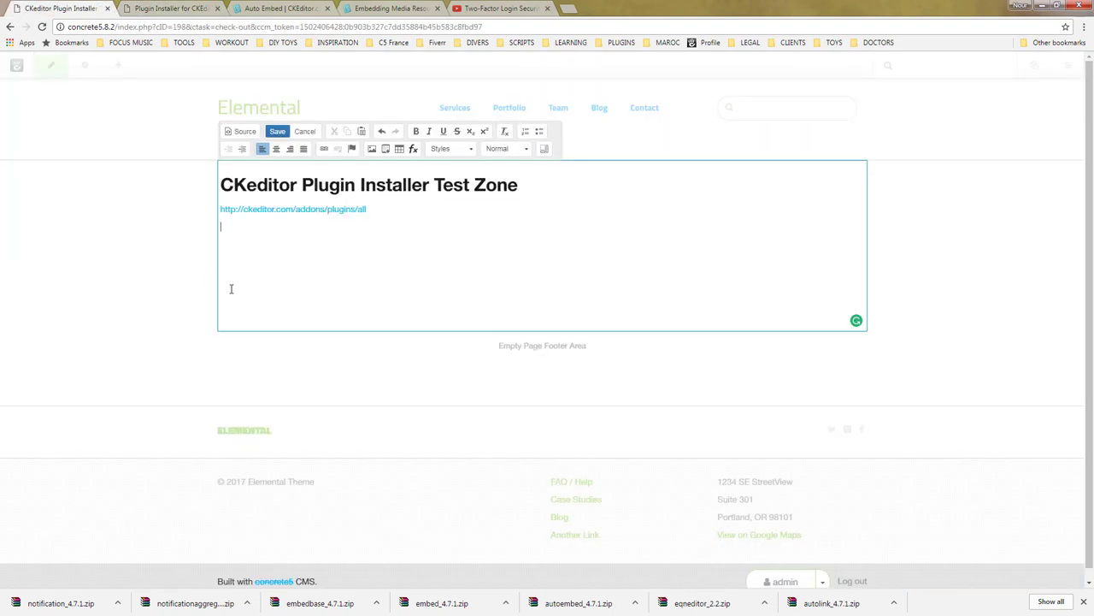
Step: Paste the copied YouTube video URL directly into the content block below the link so it embeds automatically
{"action": "right_click", "coordinate": [252, 229]}
{"action": "left_click", "coordinate": [278, 239]}
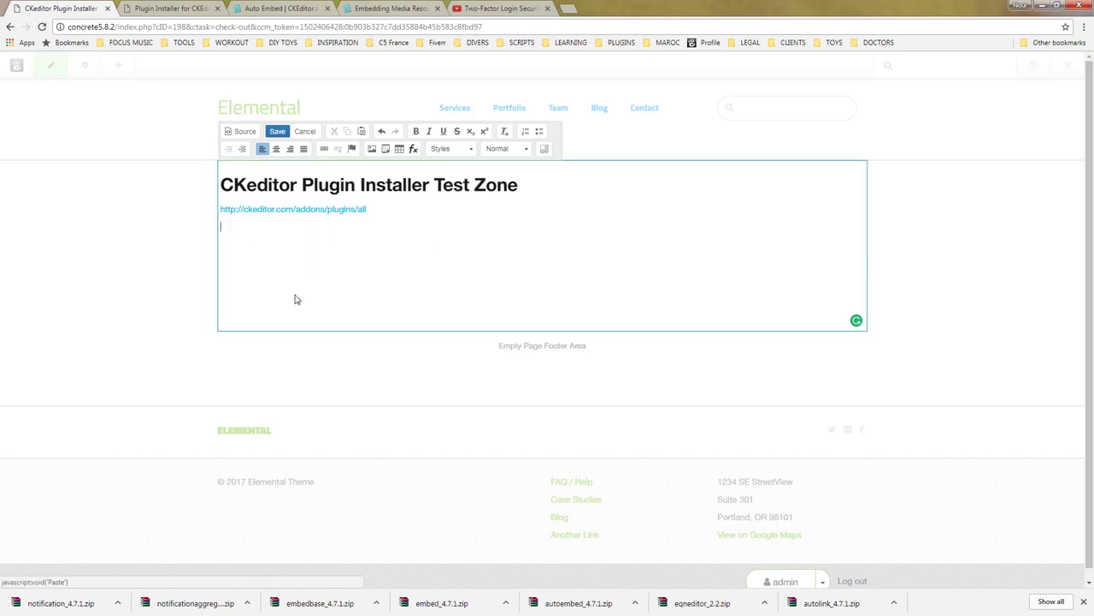
{"action": "right_click", "coordinate": [443, 340]}
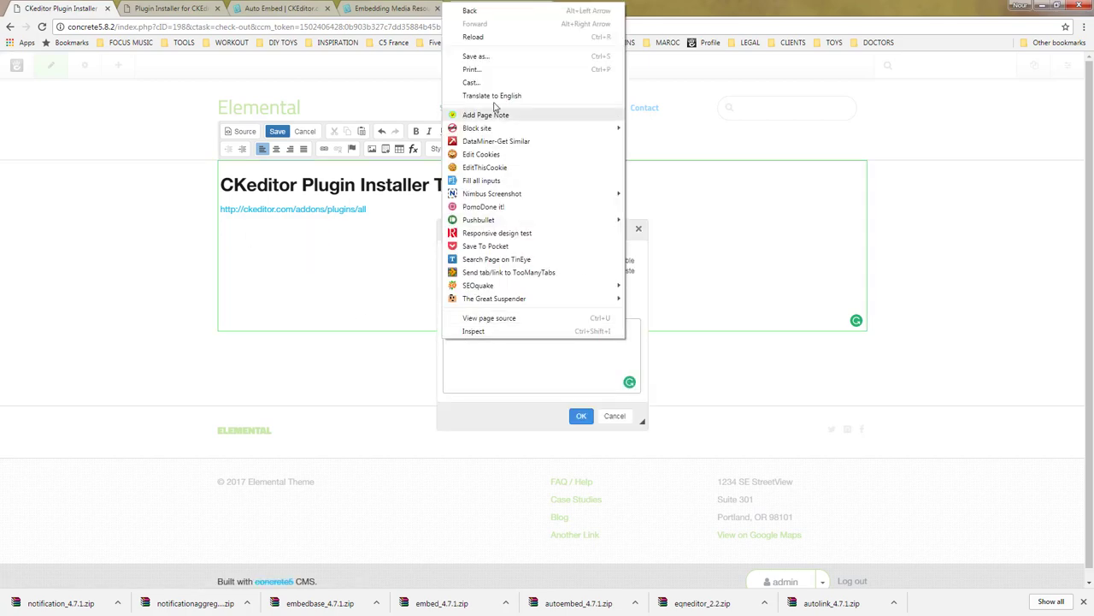
{"action": "left_click", "coordinate": [523, 371]}
{"action": "right_click", "coordinate": [524, 371]}
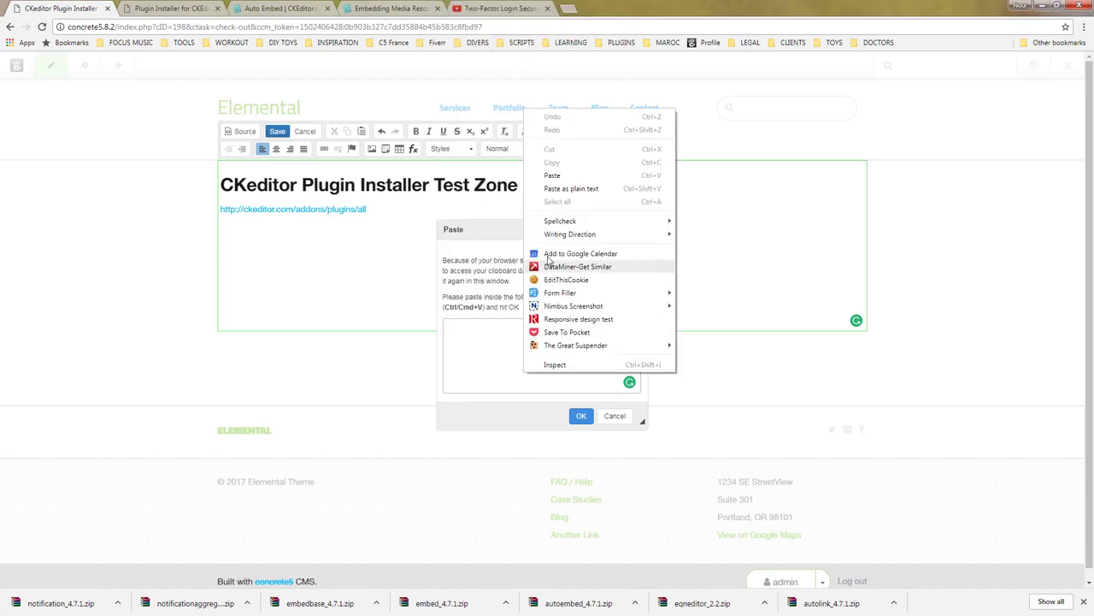
{"action": "left_click", "coordinate": [547, 174]}
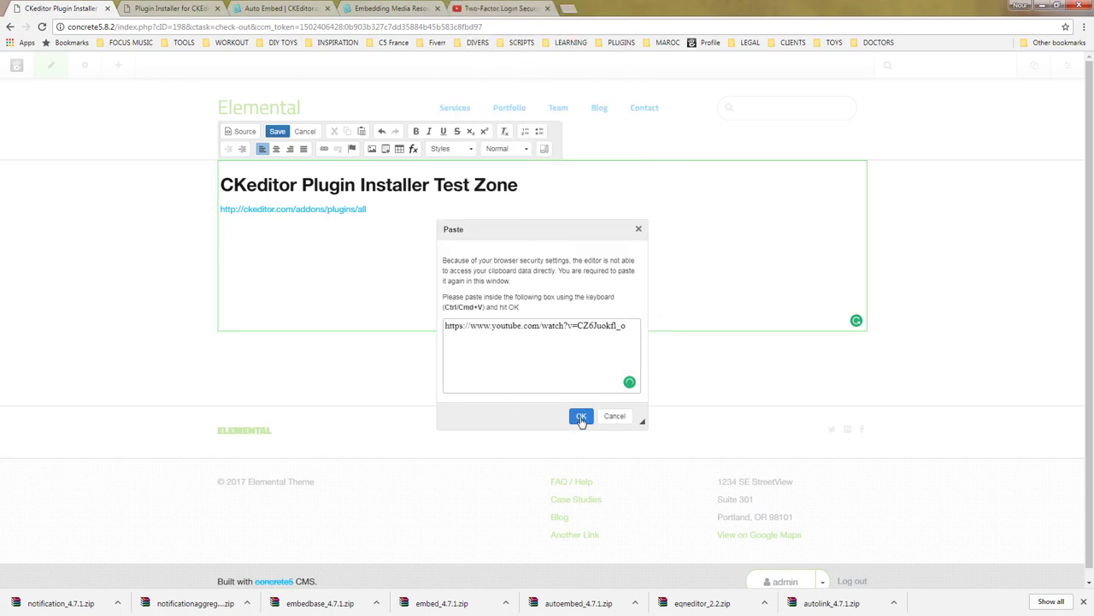
{"action": "left_click", "coordinate": [580, 417]}
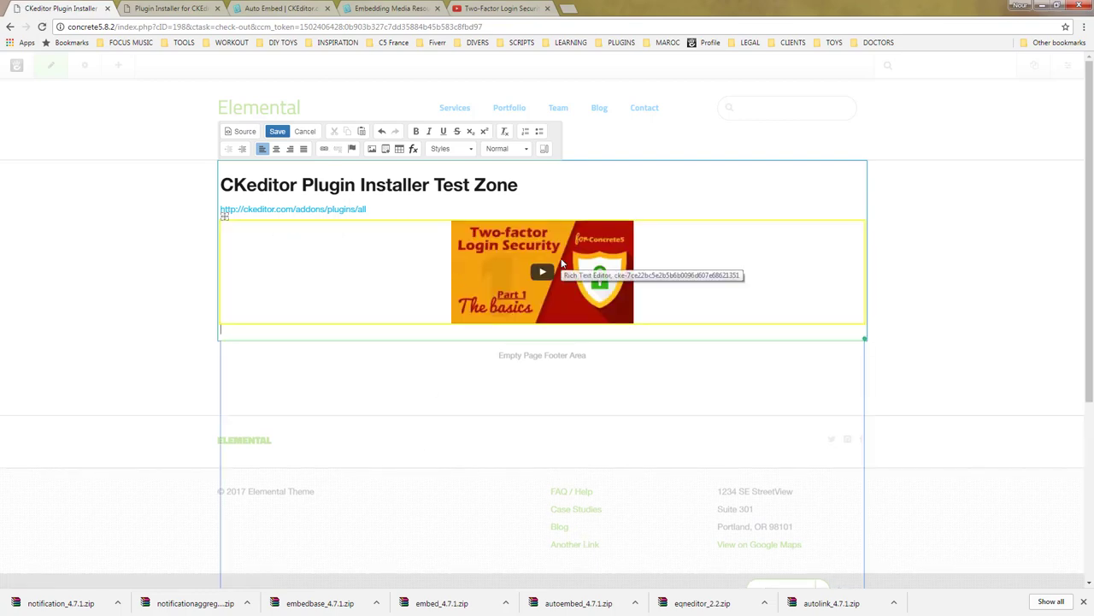
Step: Save the block and publish the page edits, and test the embedded video by playing it
{"action": "left_click", "coordinate": [277, 131]}
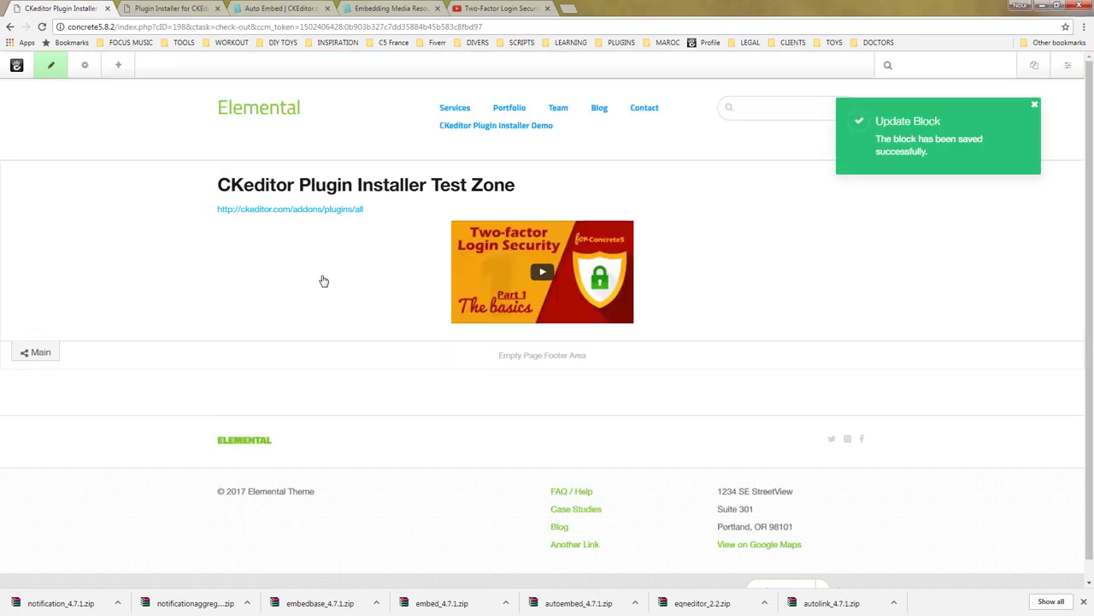
{"action": "left_click", "coordinate": [62, 70]}
{"action": "left_click", "coordinate": [77, 181]}
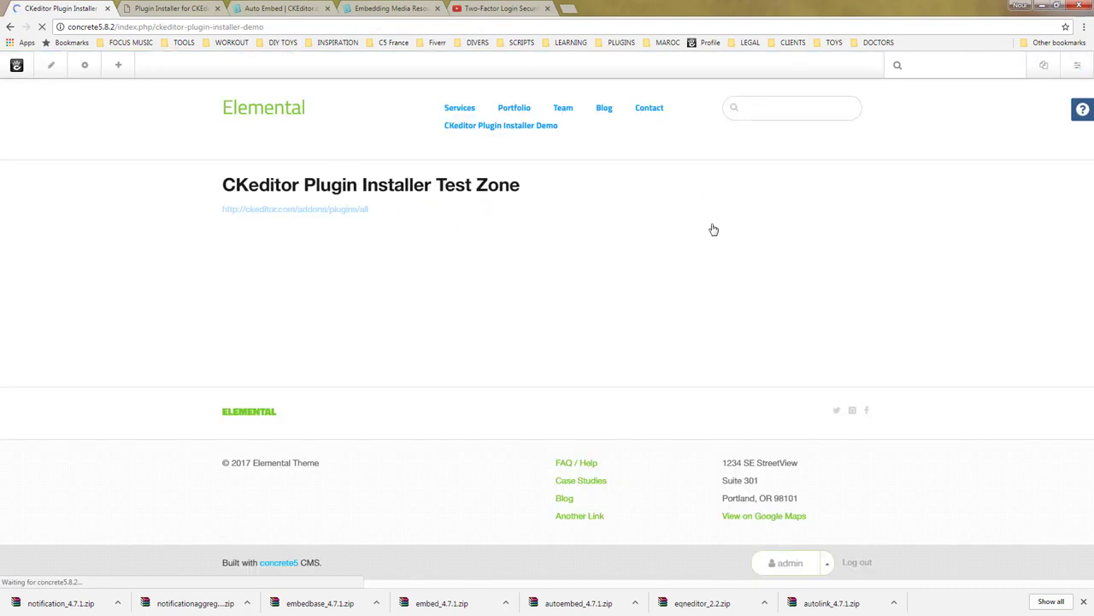
{"action": "left_click", "coordinate": [524, 293]}
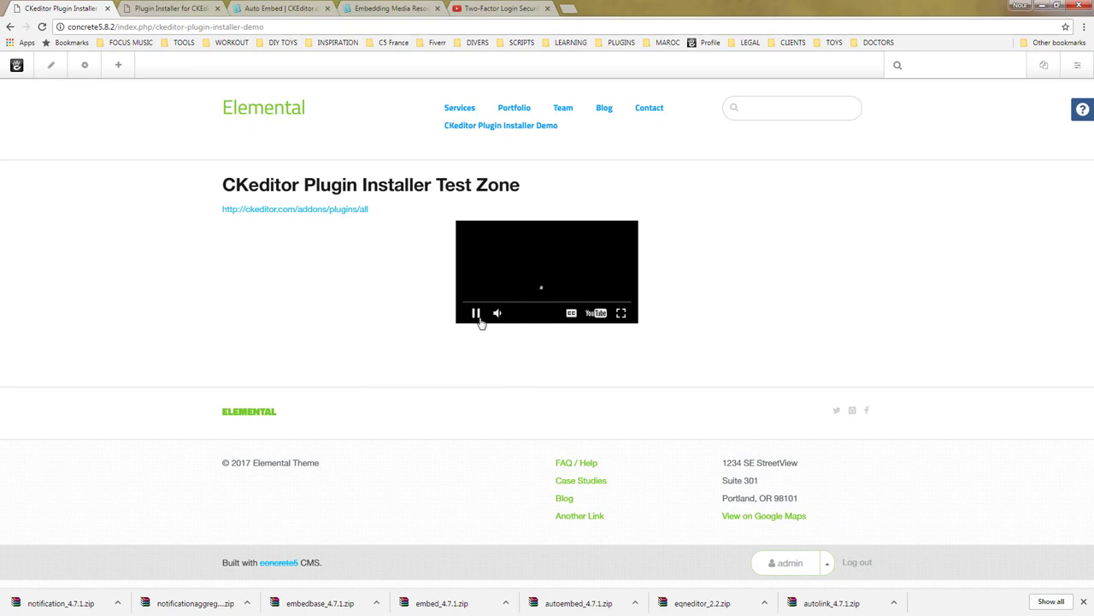